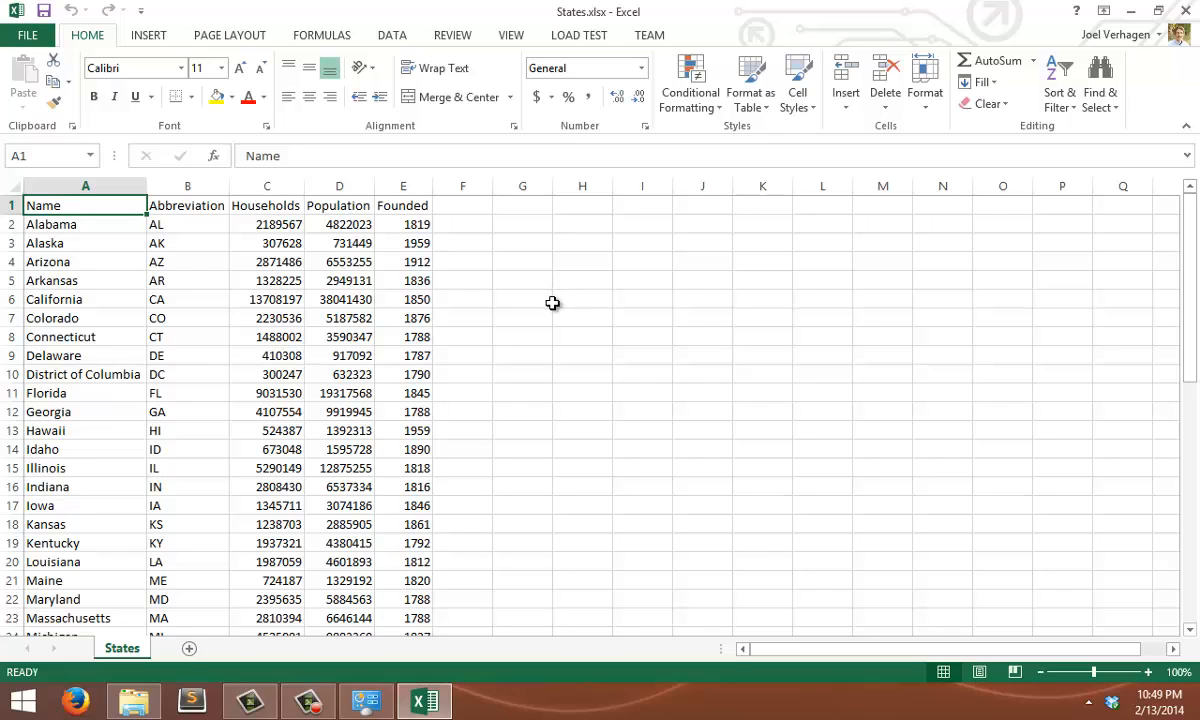
Insert an empty 2-D clustered bar chart and place it in the blank area beside the states data
{"action": "left_click", "coordinate": [150, 37]}
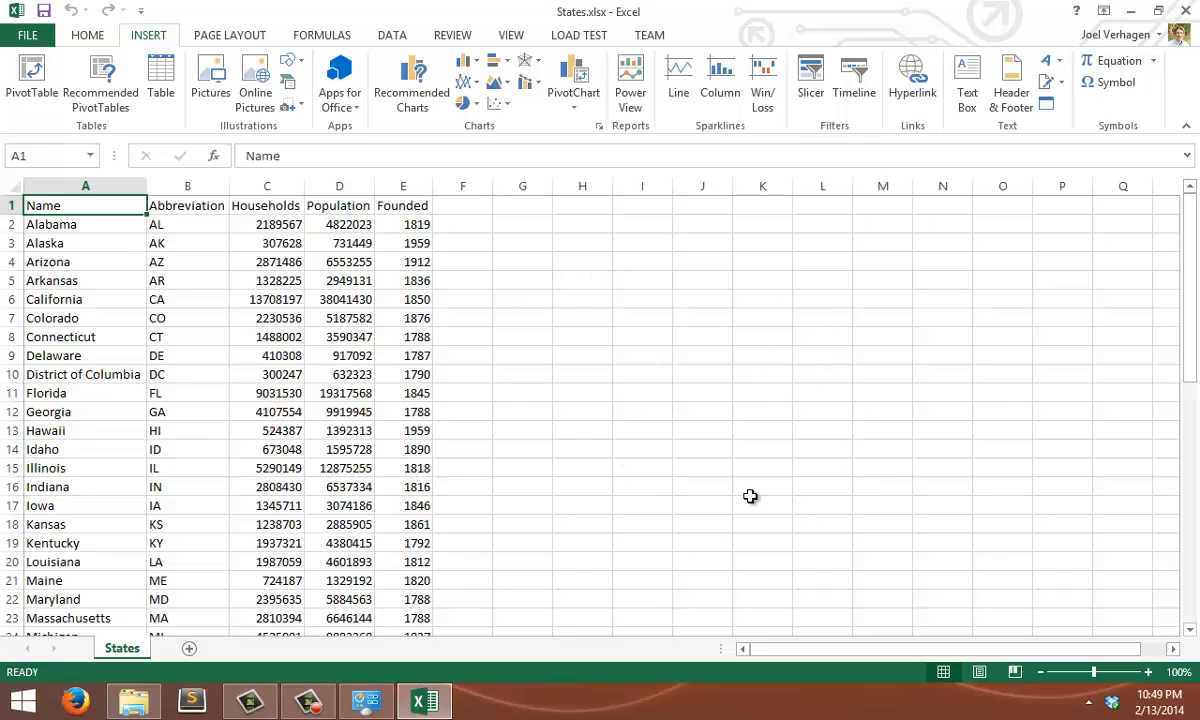
{"action": "left_click", "coordinate": [530, 318]}
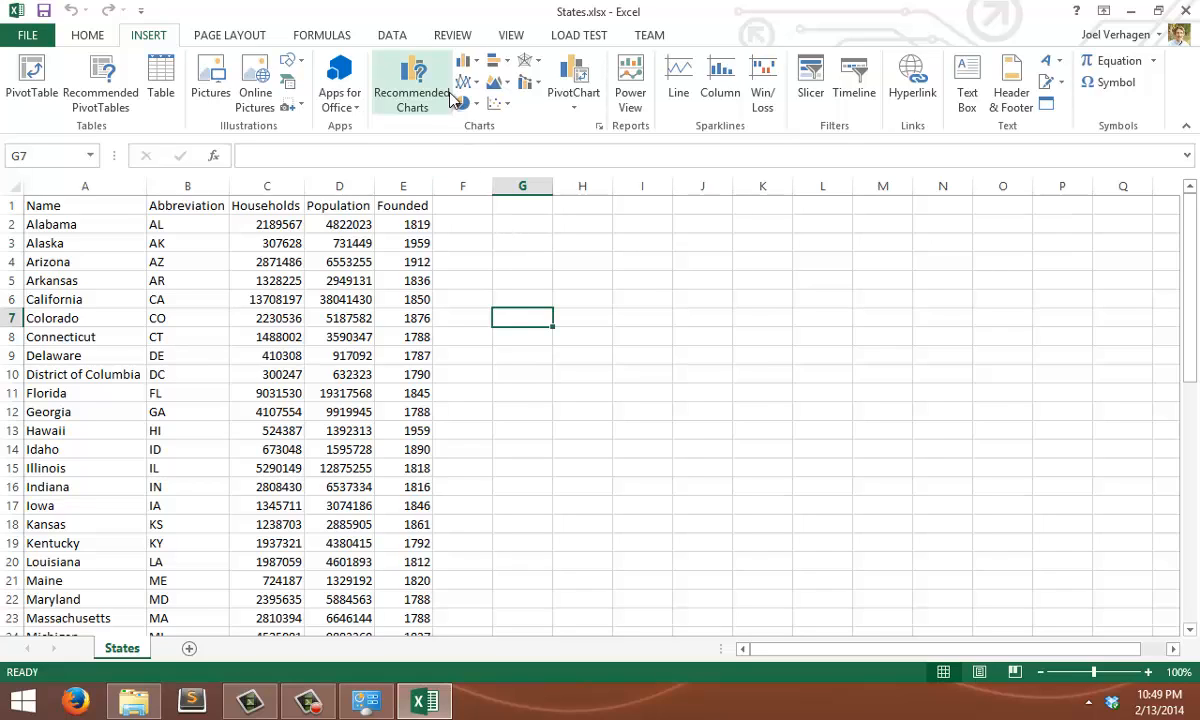
{"action": "left_click", "coordinate": [498, 67]}
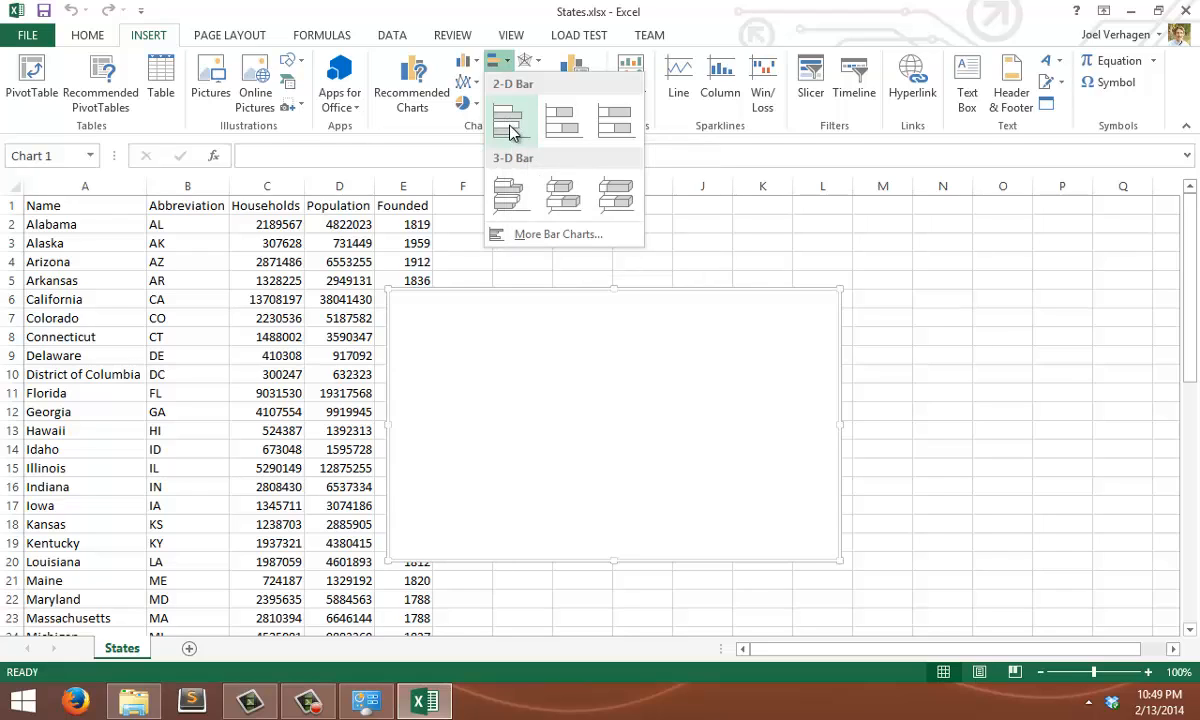
{"action": "left_click", "coordinate": [509, 131]}
{"action": "left_click_drag", "start_coordinate": [522, 346], "coordinate": [669, 321]}
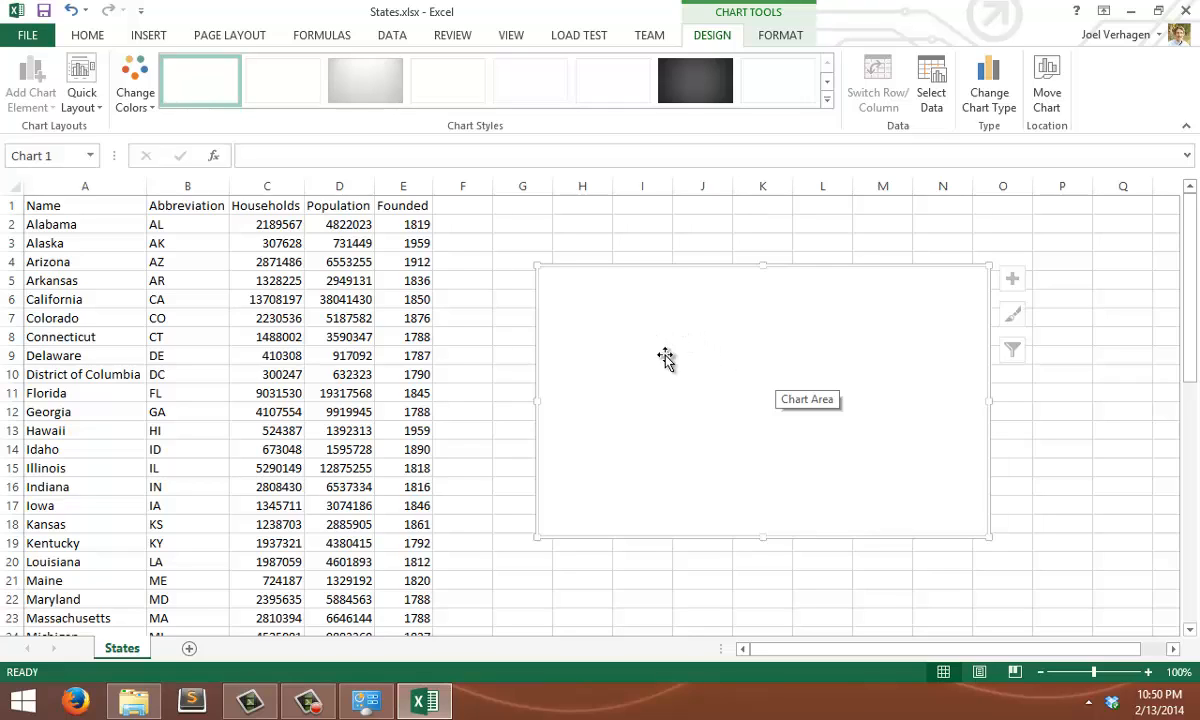
Add a data series named Population to the empty bar chart
{"action": "right_click", "coordinate": [621, 348]}
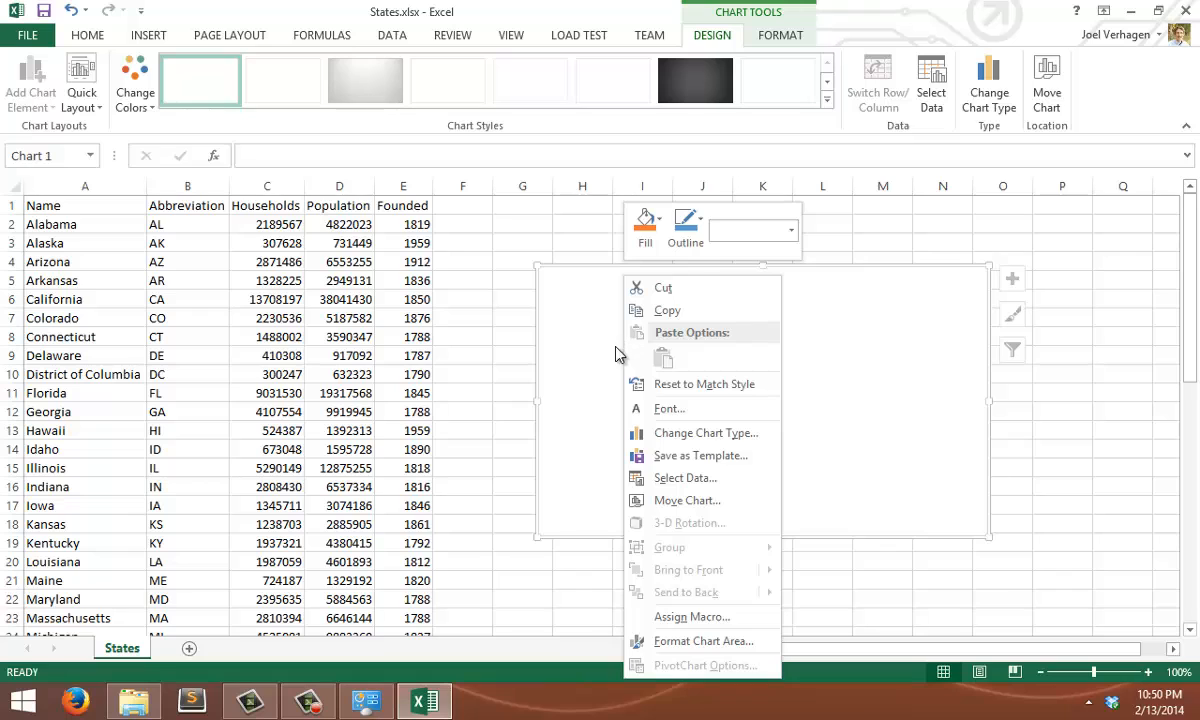
{"action": "left_click", "coordinate": [659, 480]}
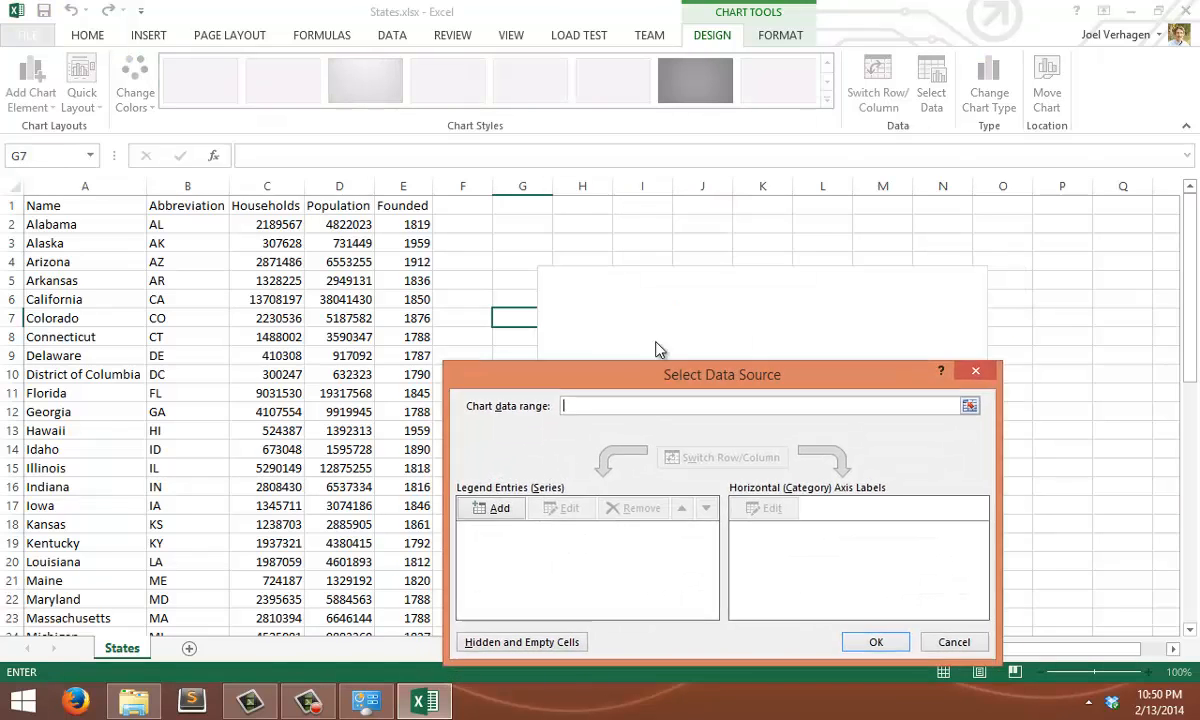
{"action": "left_click_drag", "start_coordinate": [641, 376], "coordinate": [657, 233]}
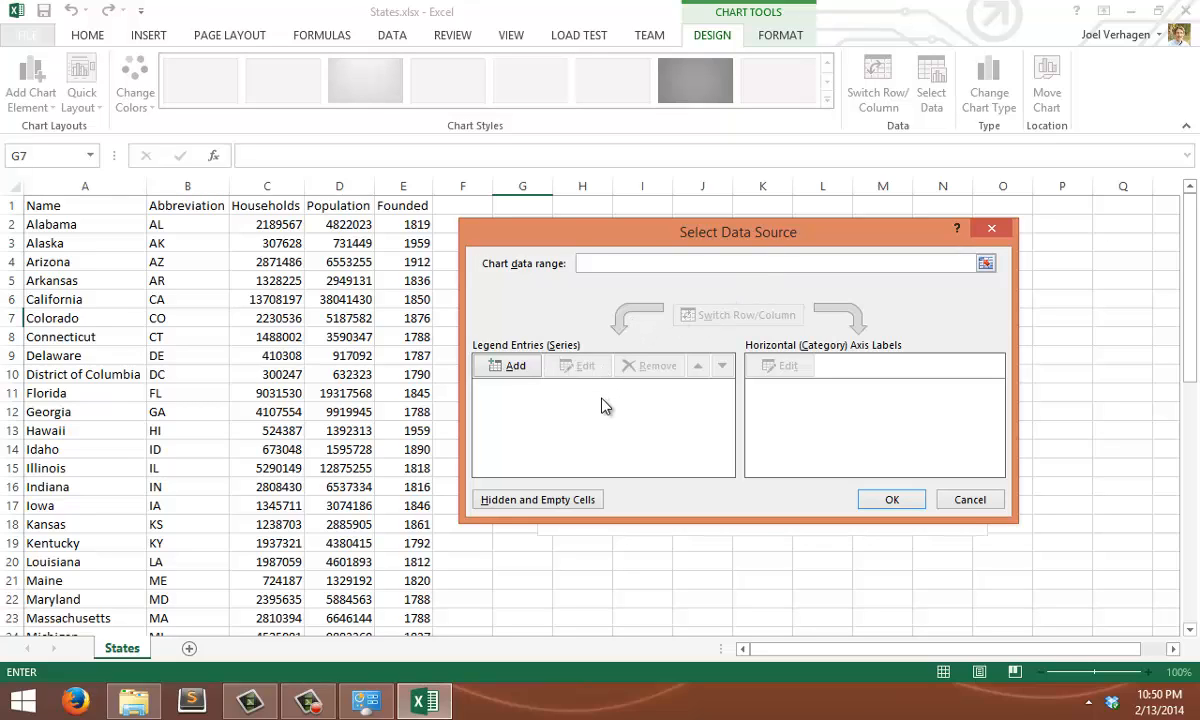
{"action": "left_click", "coordinate": [522, 367]}
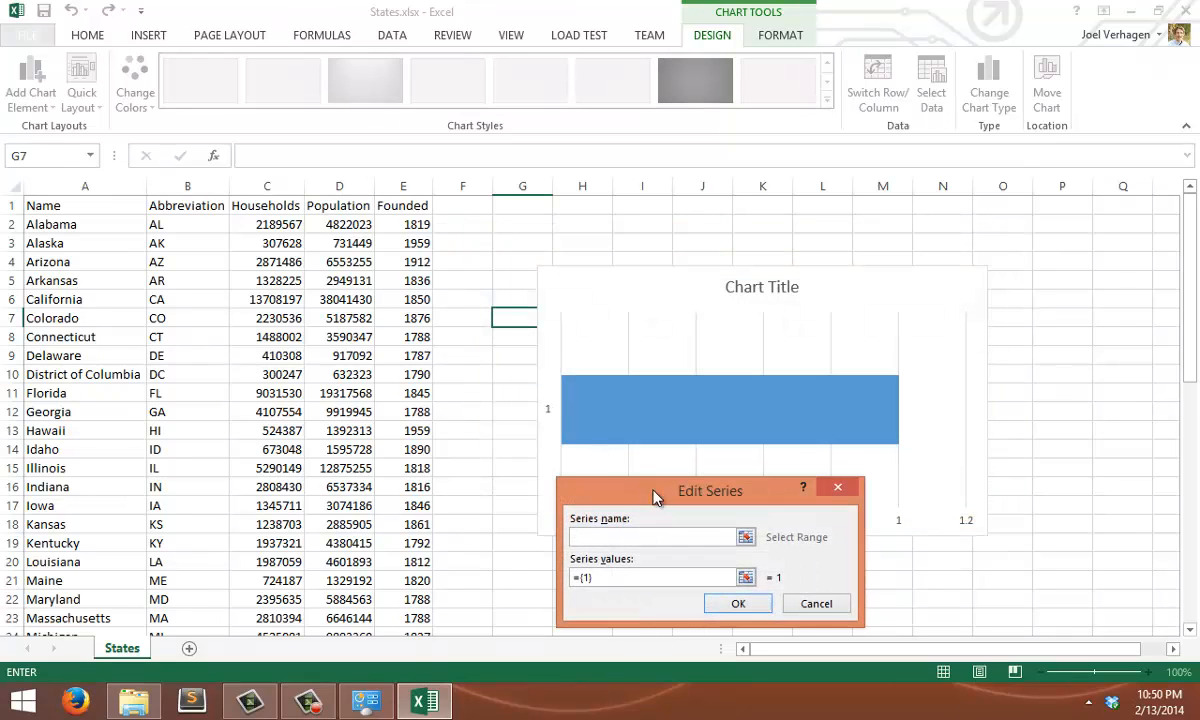
{"action": "left_click_drag", "start_coordinate": [657, 491], "coordinate": [632, 290]}
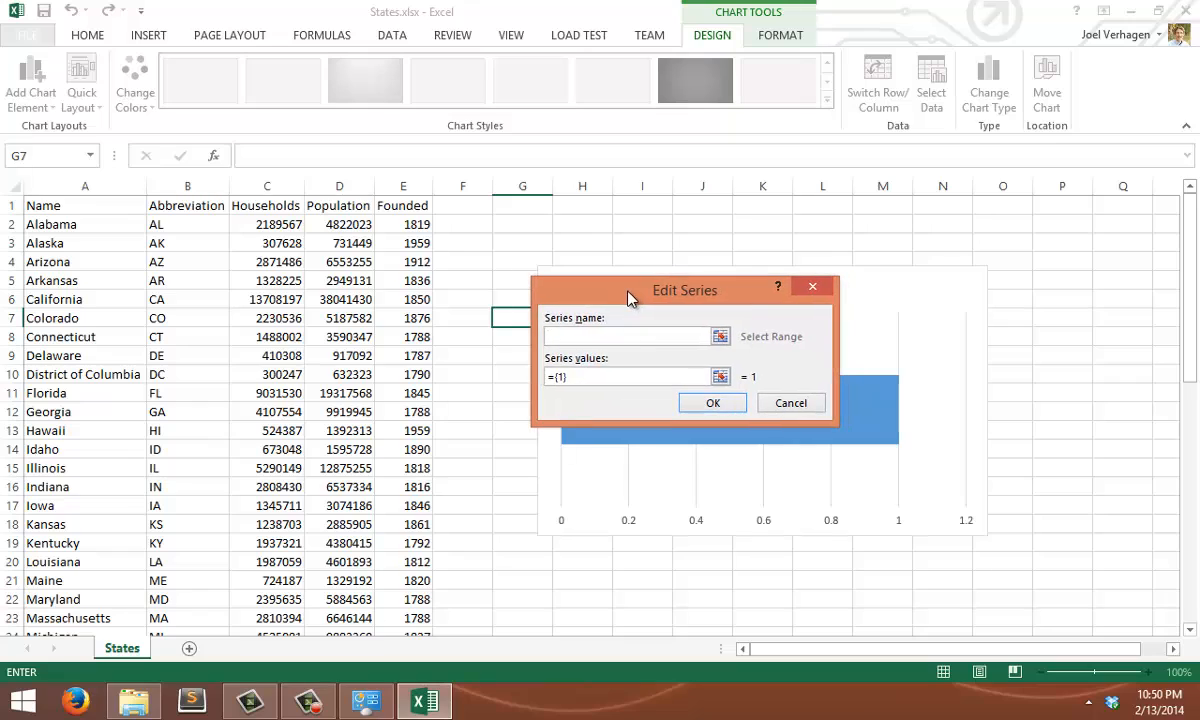
{"action": "left_click", "coordinate": [611, 337]}
{"action": "type", "text": "Population"}
Set the Population series values to cells D2:D11 of the States sheet and confirm the series
{"action": "left_click", "coordinate": [721, 377]}
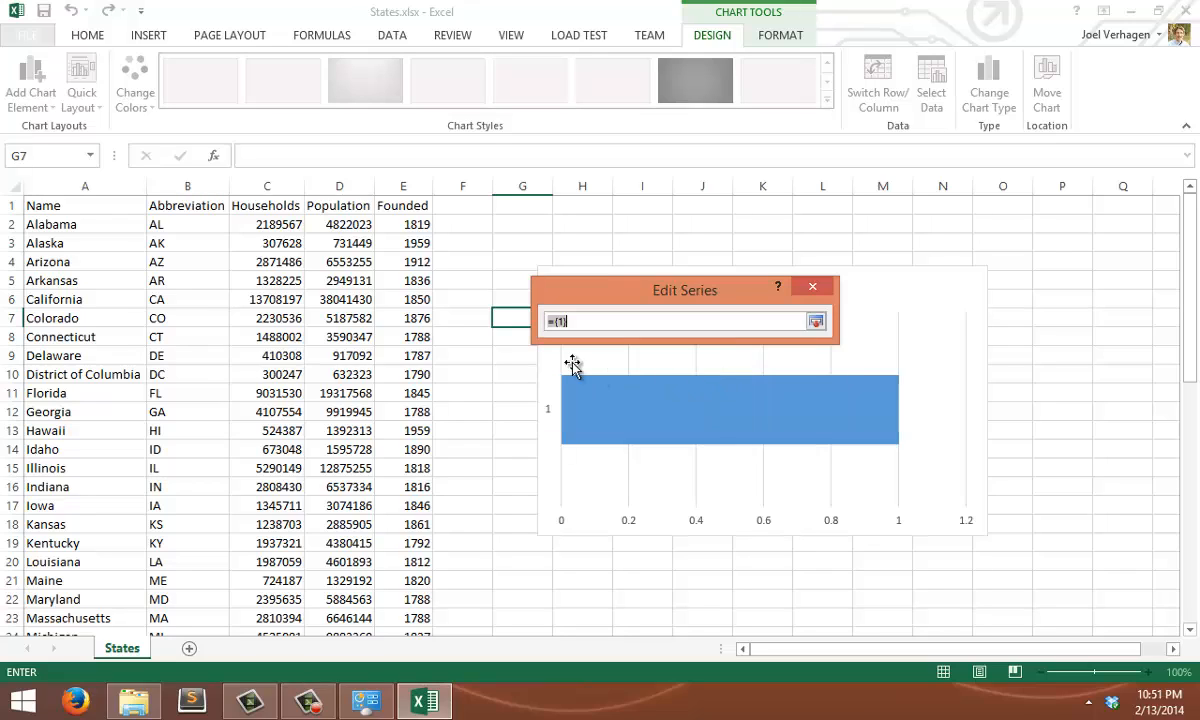
{"action": "left_click_drag", "start_coordinate": [337, 224], "coordinate": [337, 258]}
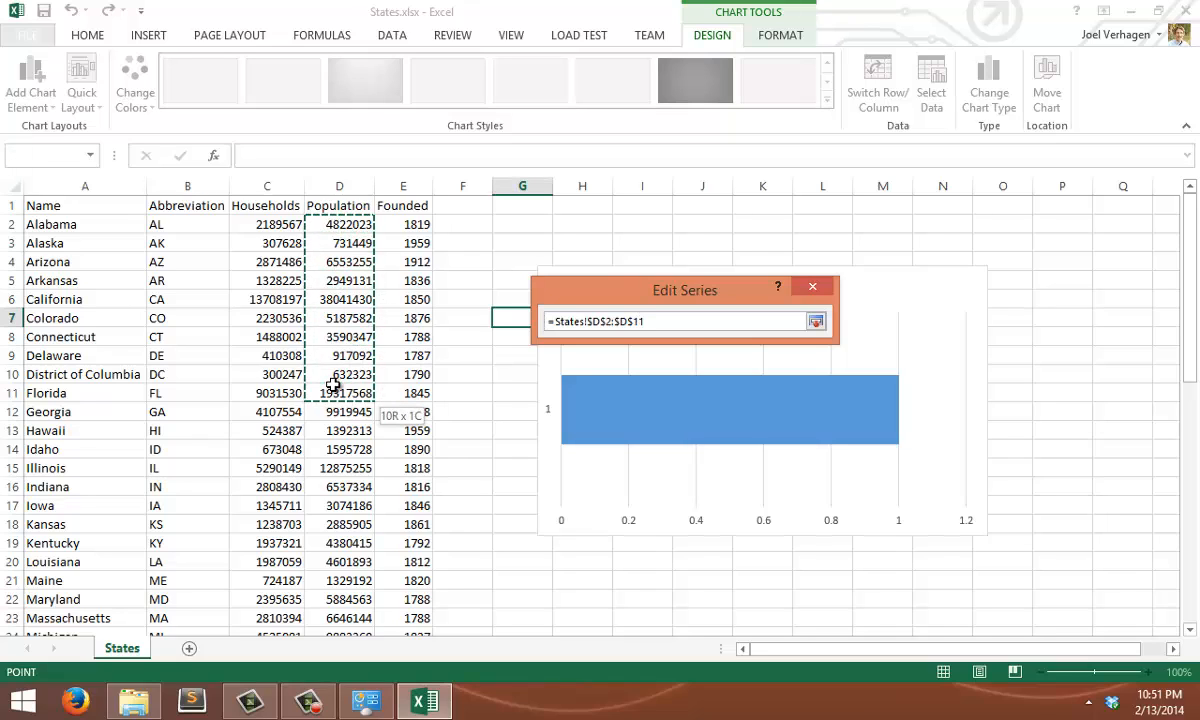
{"action": "left_click_drag", "start_coordinate": [333, 385], "coordinate": [333, 385]}
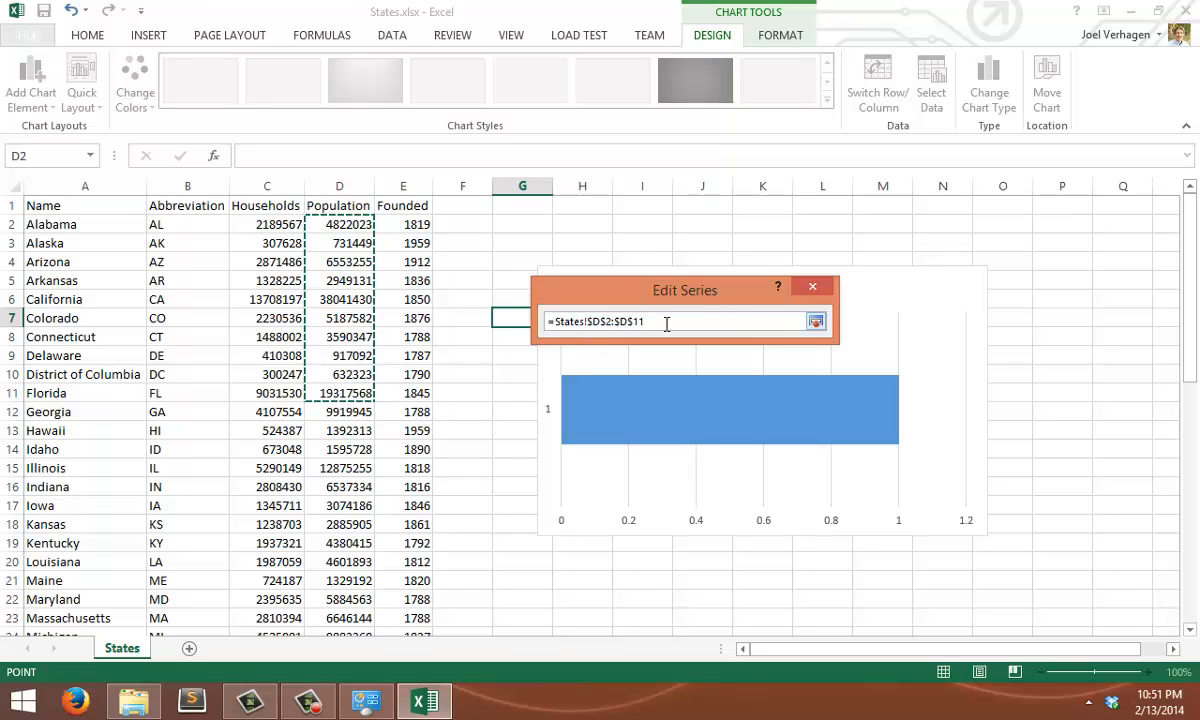
{"action": "left_click_drag", "start_coordinate": [666, 323], "coordinate": [540, 322]}
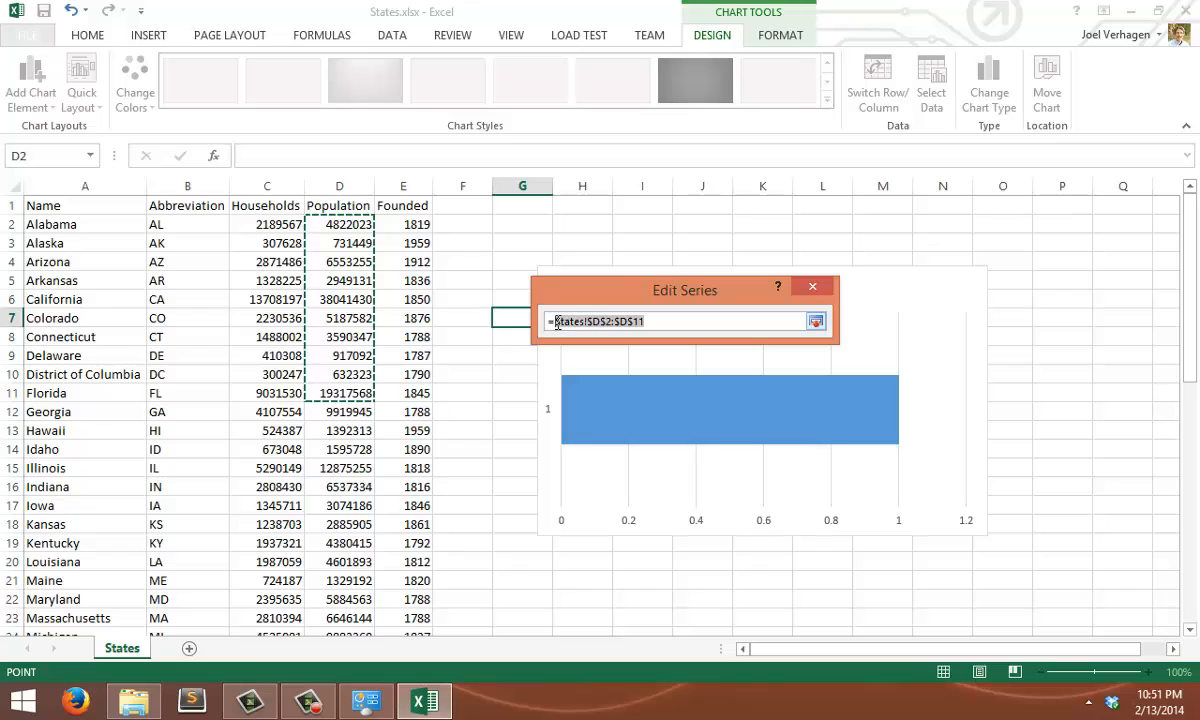
{"action": "left_click", "coordinate": [771, 321]}
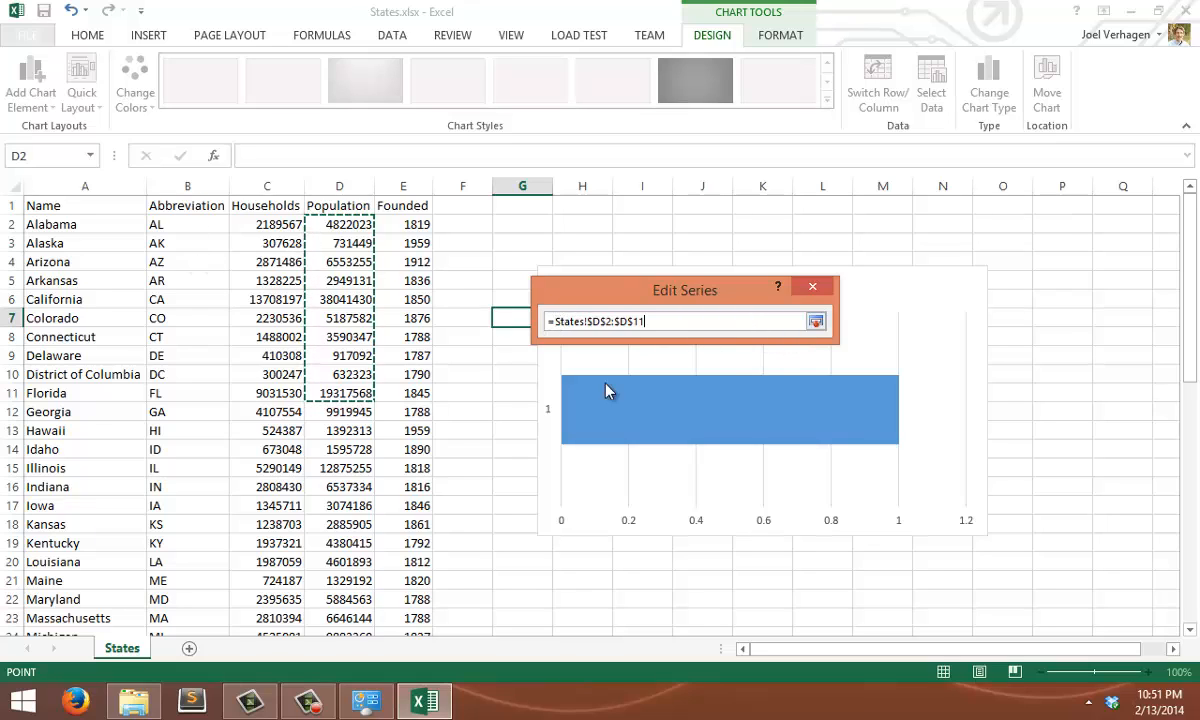
{"action": "left_click", "coordinate": [816, 322]}
{"action": "left_click", "coordinate": [713, 403]}
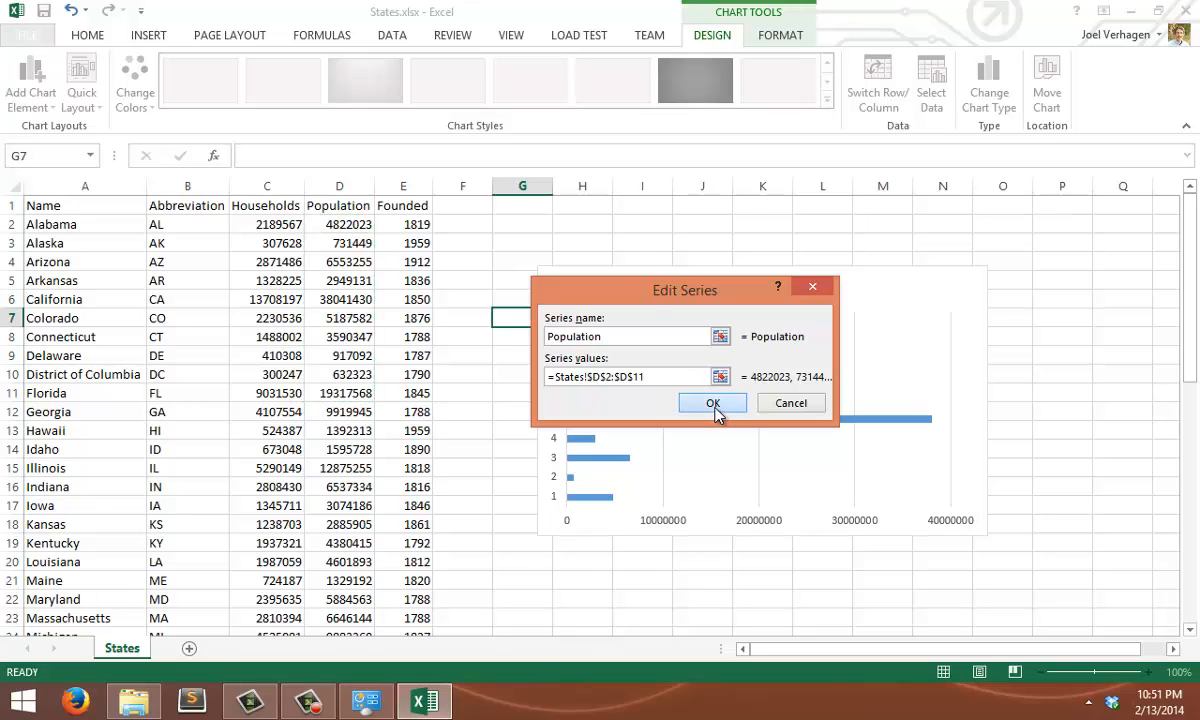
Label the bar chart's categories with the state names in A2:A11, apply the data source, and shift the chart slightly closer to the data
{"action": "left_click_drag", "start_coordinate": [742, 244], "coordinate": [702, 568]}
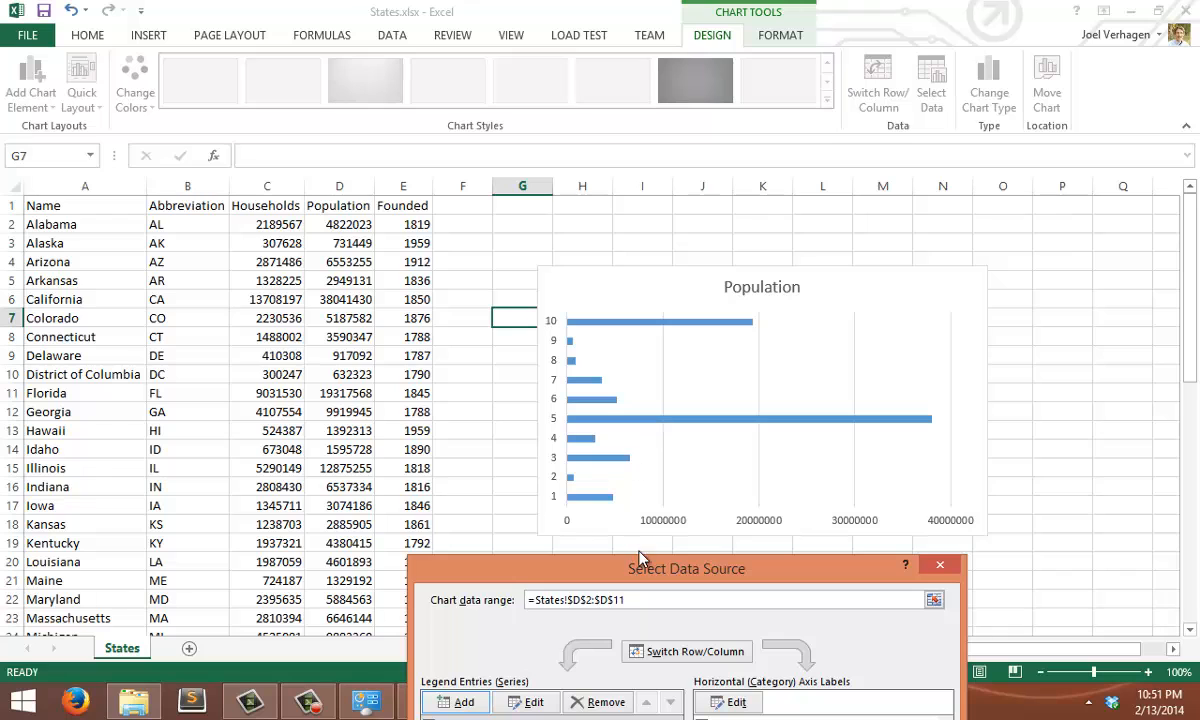
{"action": "left_click_drag", "start_coordinate": [643, 568], "coordinate": [342, 197]}
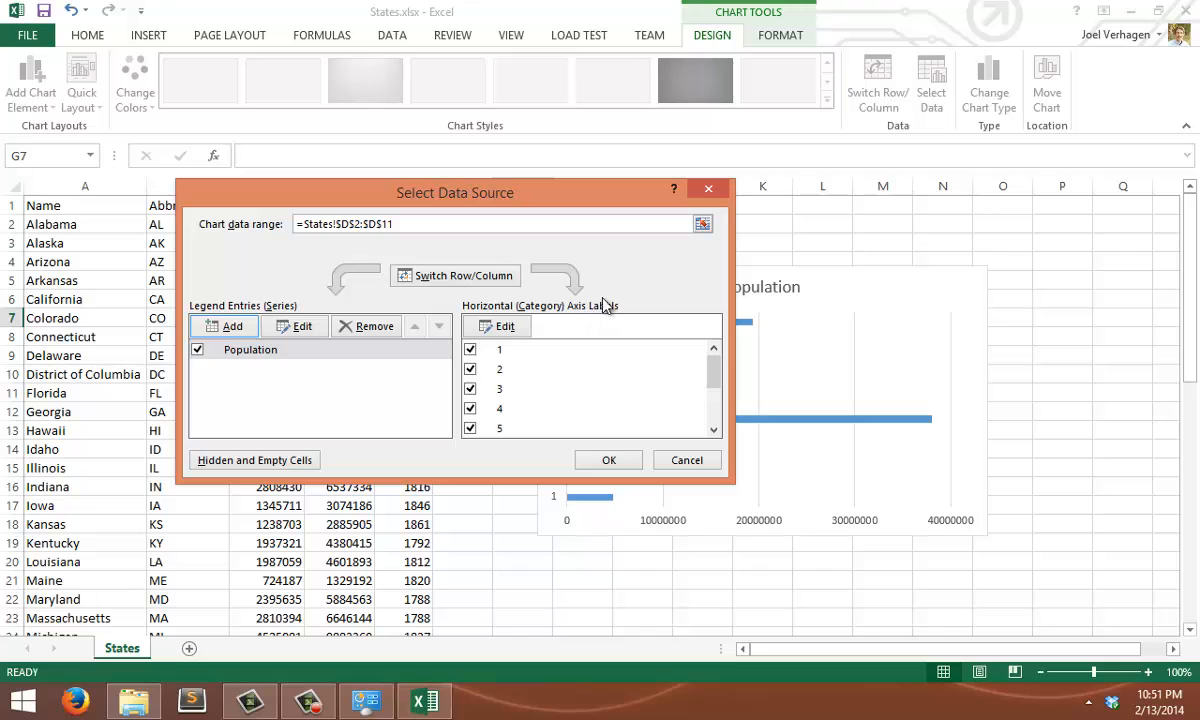
{"action": "mouse_move", "coordinate": [520, 190]}
{"action": "left_mouse_down"}
{"action": "mouse_move", "coordinate": [570, 447]}
{"action": "mouse_move", "coordinate": [525, 186]}
{"action": "left_mouse_up"}
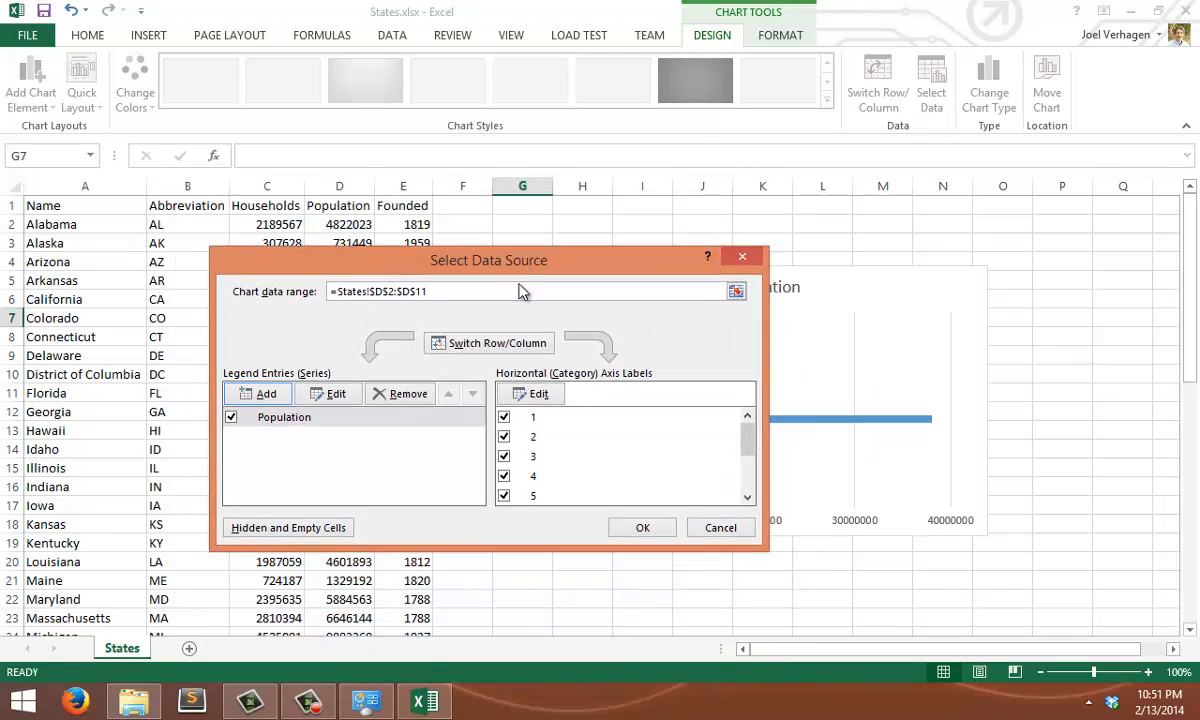
{"action": "left_click", "coordinate": [544, 402]}
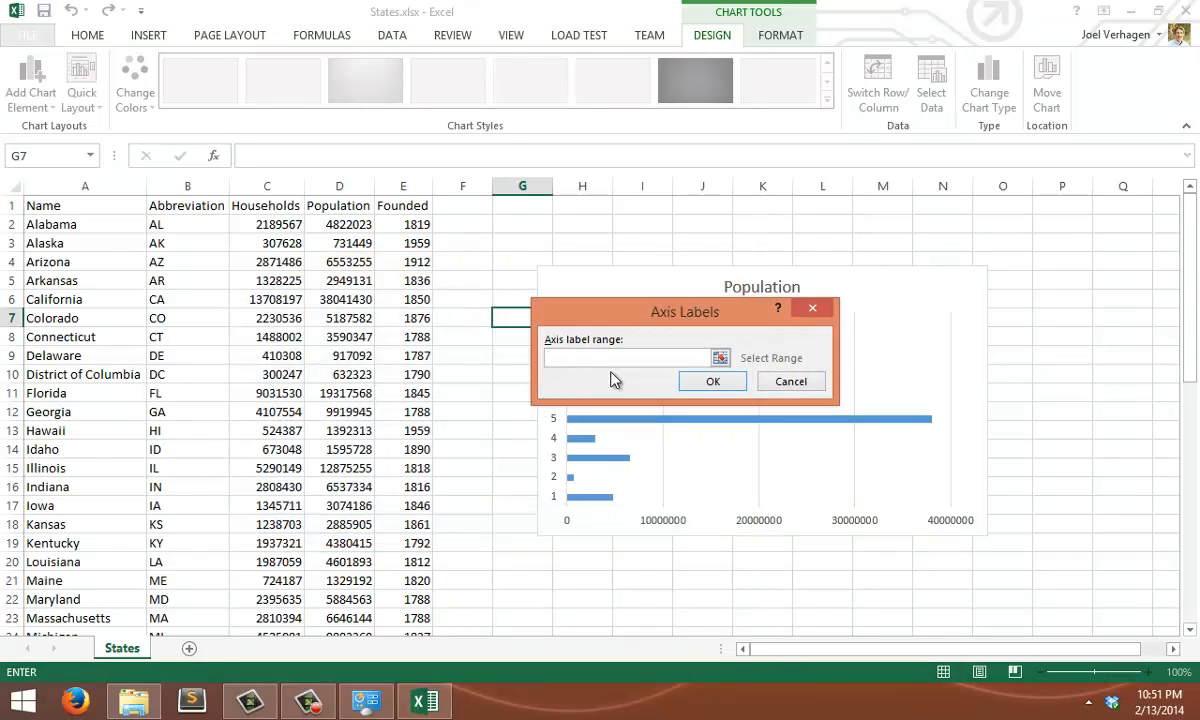
{"action": "left_click", "coordinate": [720, 358]}
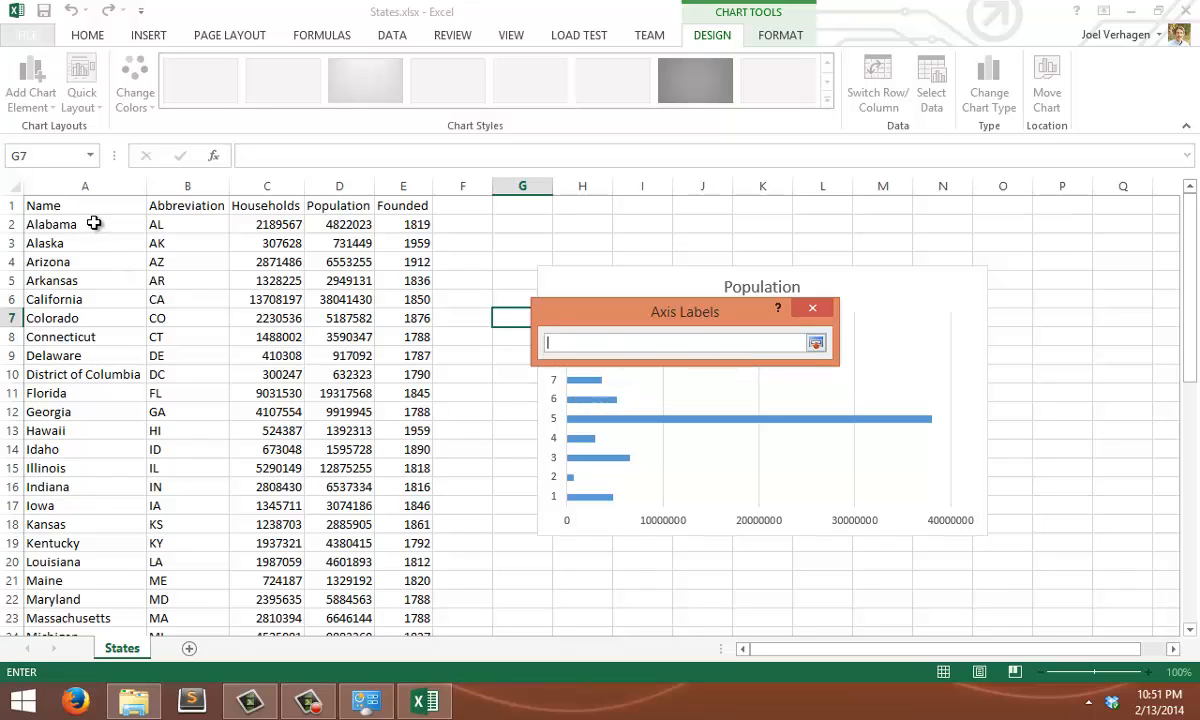
{"action": "left_click_drag", "start_coordinate": [90, 224], "coordinate": [110, 393]}
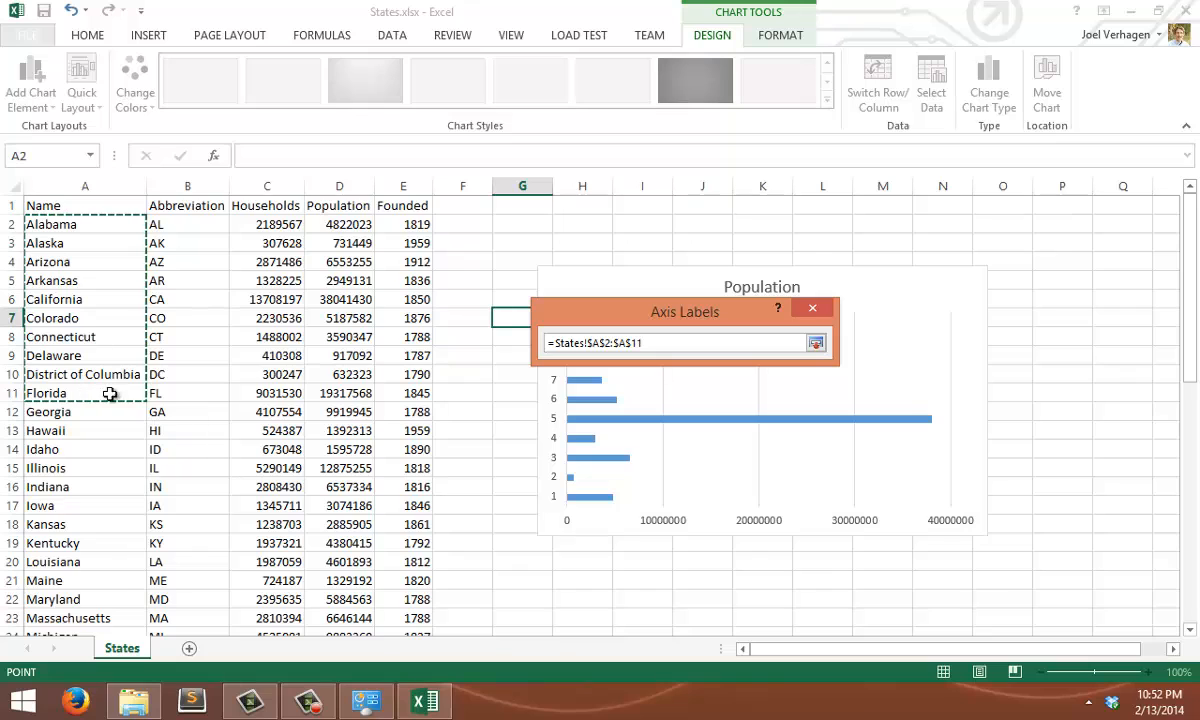
{"action": "left_click", "coordinate": [816, 344]}
{"action": "left_click", "coordinate": [706, 304]}
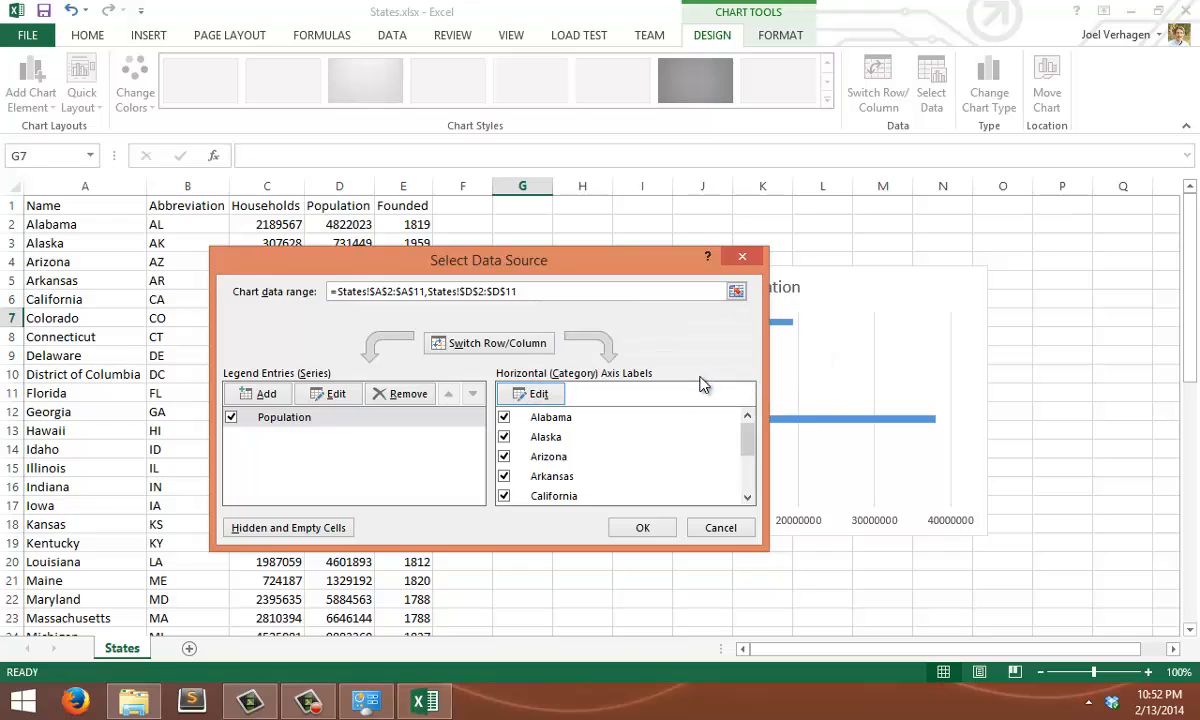
{"action": "left_click", "coordinate": [641, 532]}
{"action": "left_click_drag", "start_coordinate": [660, 308], "coordinate": [620, 306]}
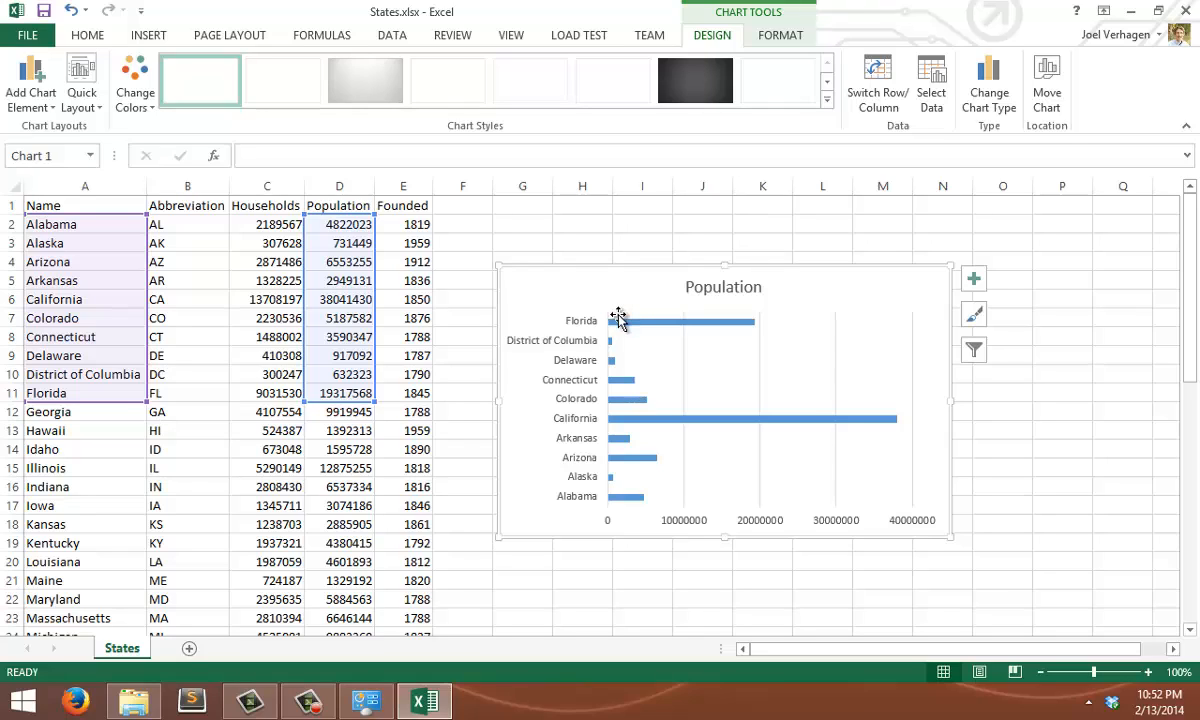
Delete the Population bar chart from the worksheet
{"action": "mouse_move", "coordinate": [622, 328]}
{"action": "right_click", "coordinate": [822, 288]}
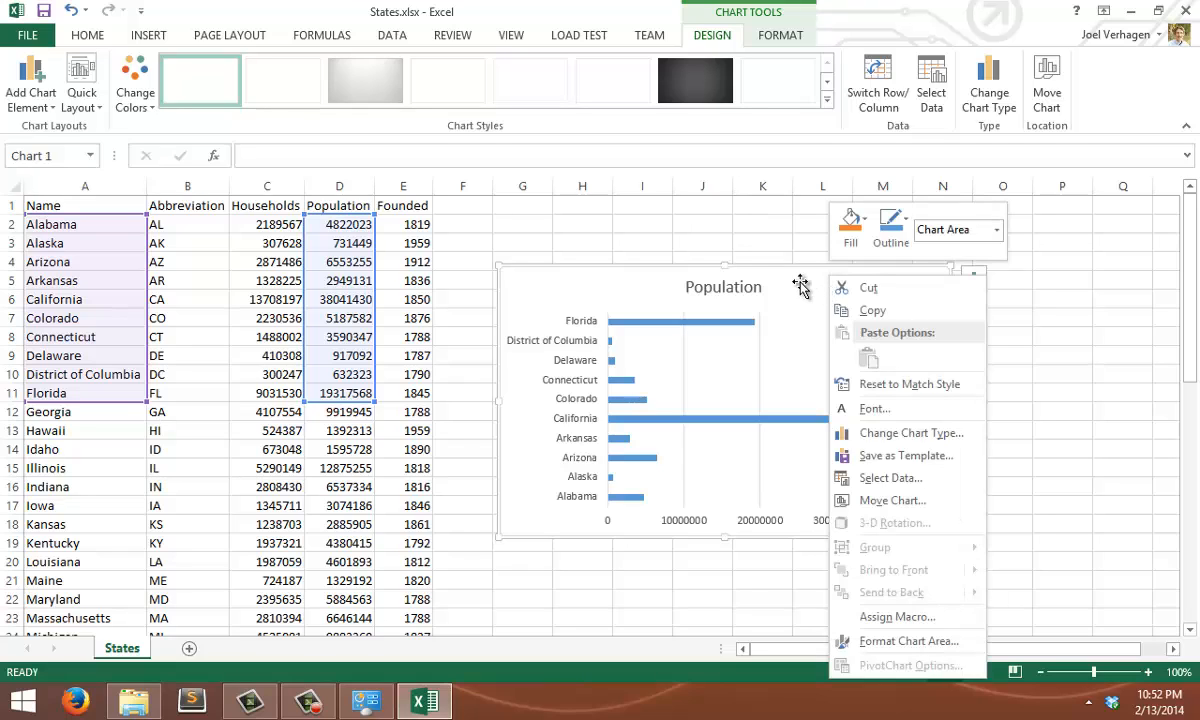
{"action": "left_click", "coordinate": [801, 286]}
{"action": "right_click", "coordinate": [799, 287]}
{"action": "left_click", "coordinate": [782, 284]}
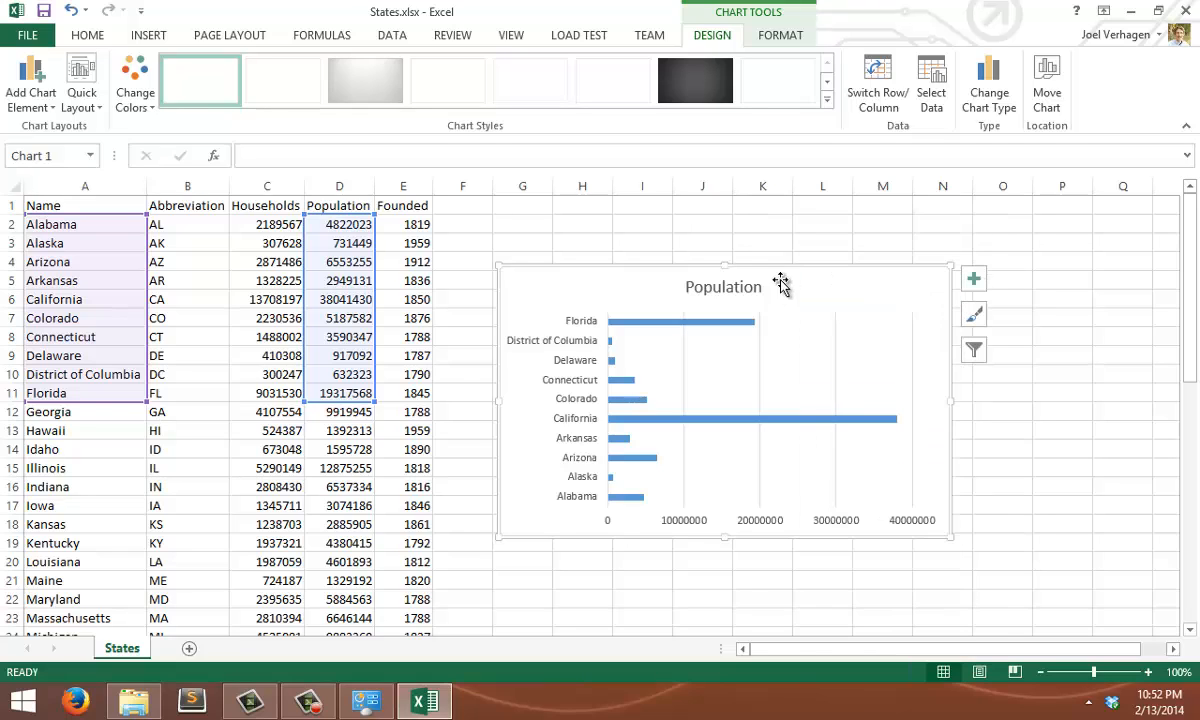
{"action": "key", "text": "Delete"}
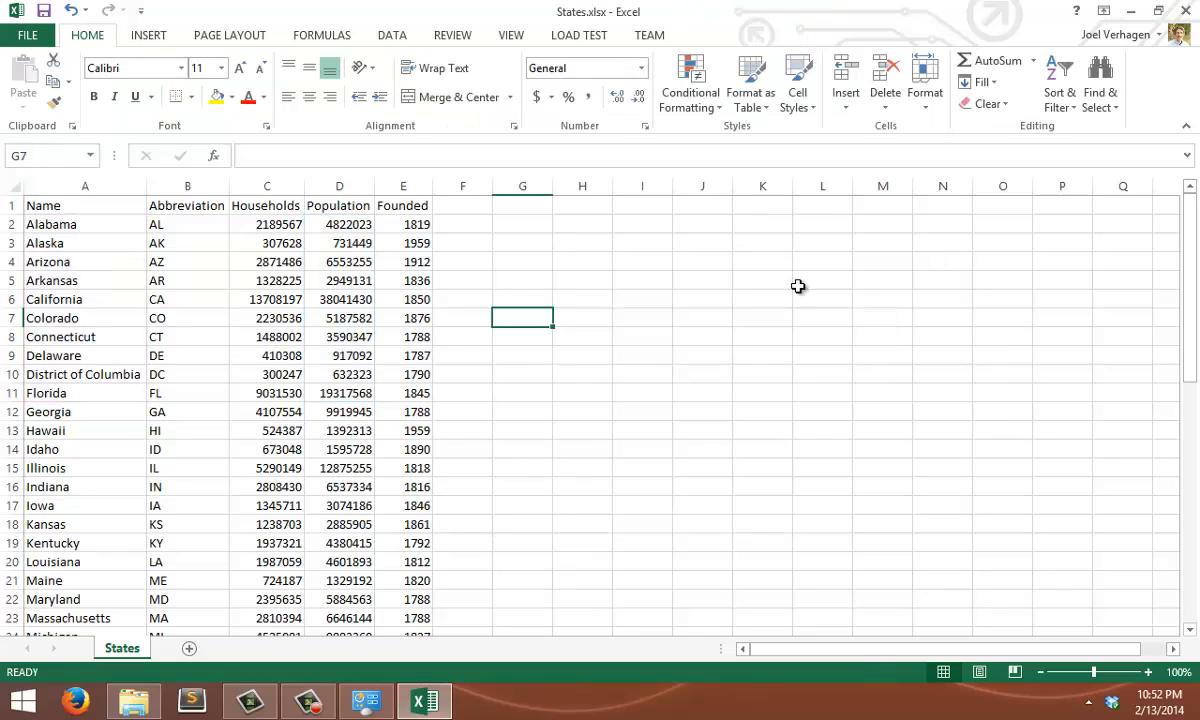
Insert an empty 3-D pie chart and place it in the blank area beside the states data
{"action": "left_click", "coordinate": [525, 280]}
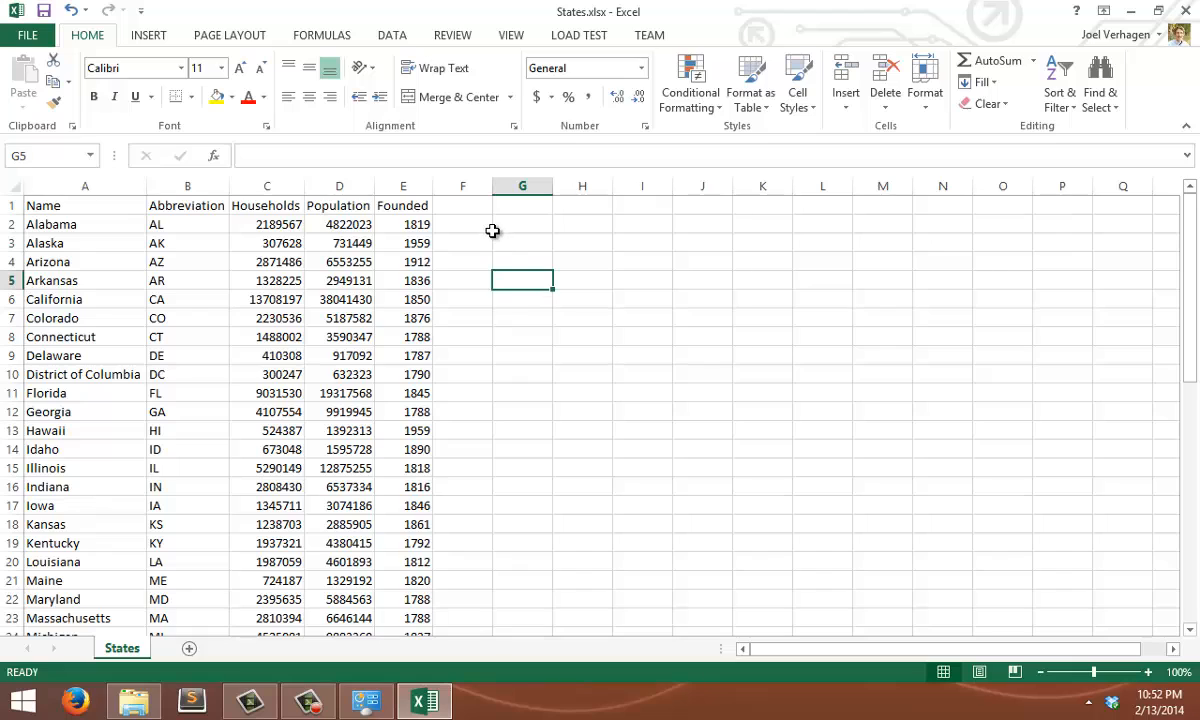
{"action": "left_click", "coordinate": [153, 40]}
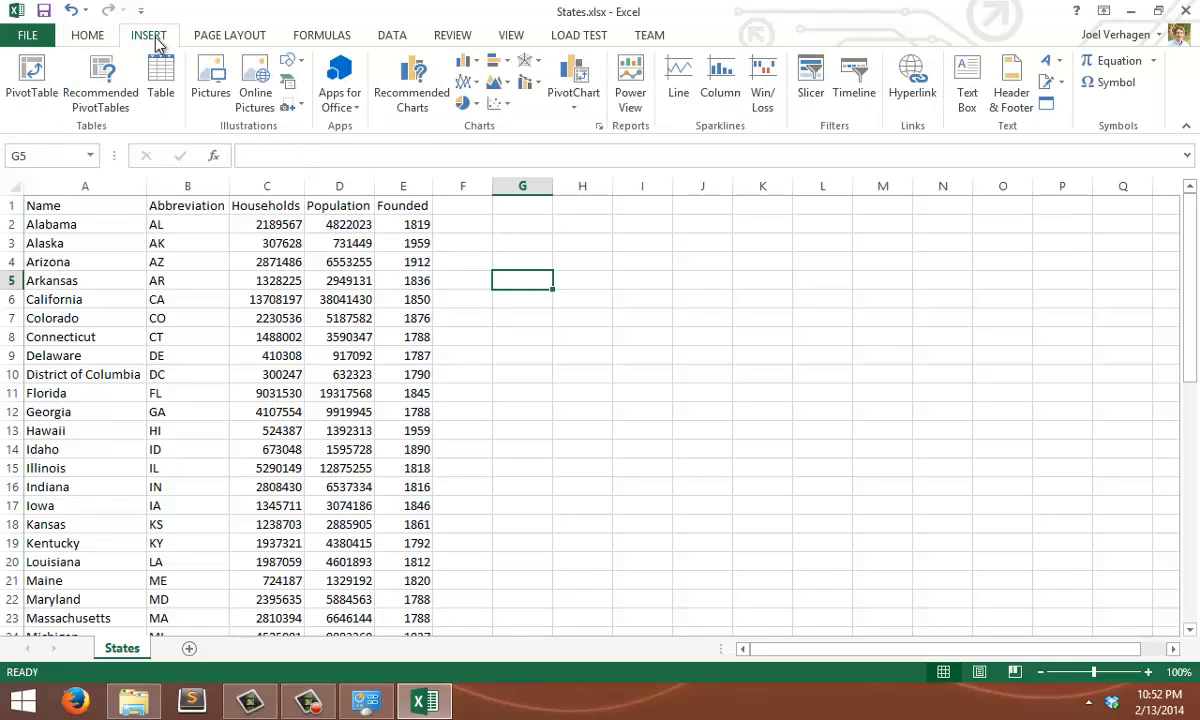
{"action": "left_click", "coordinate": [463, 106]}
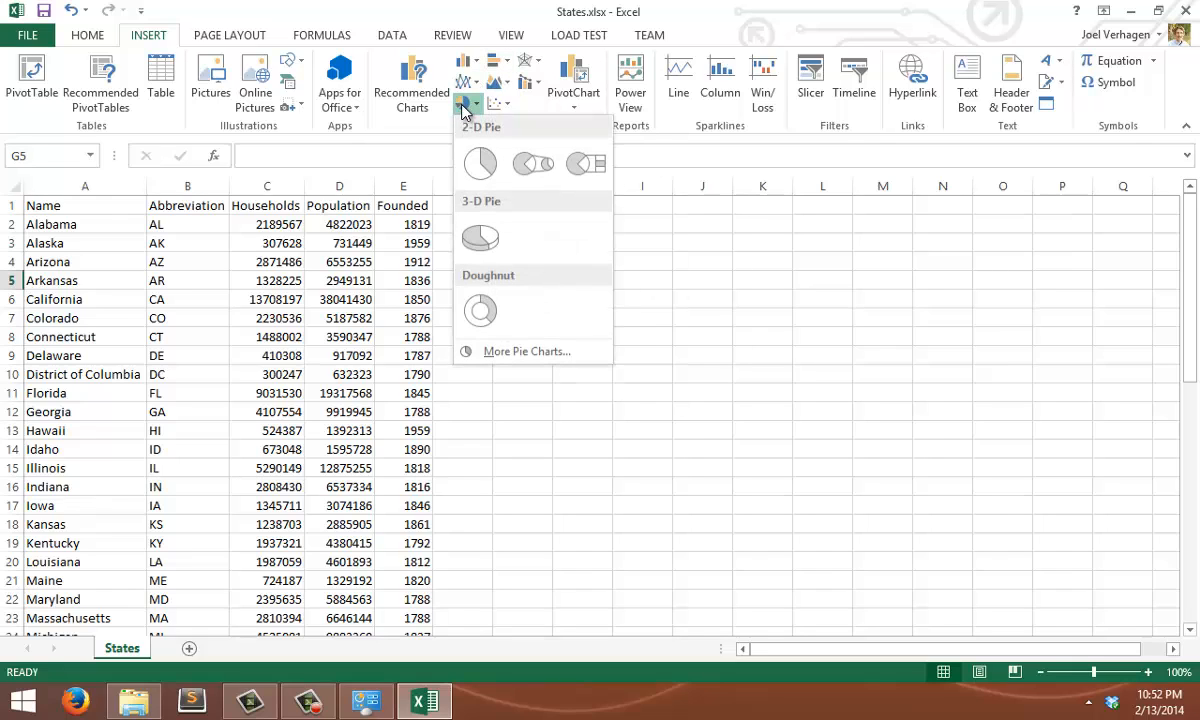
{"action": "left_click", "coordinate": [480, 240]}
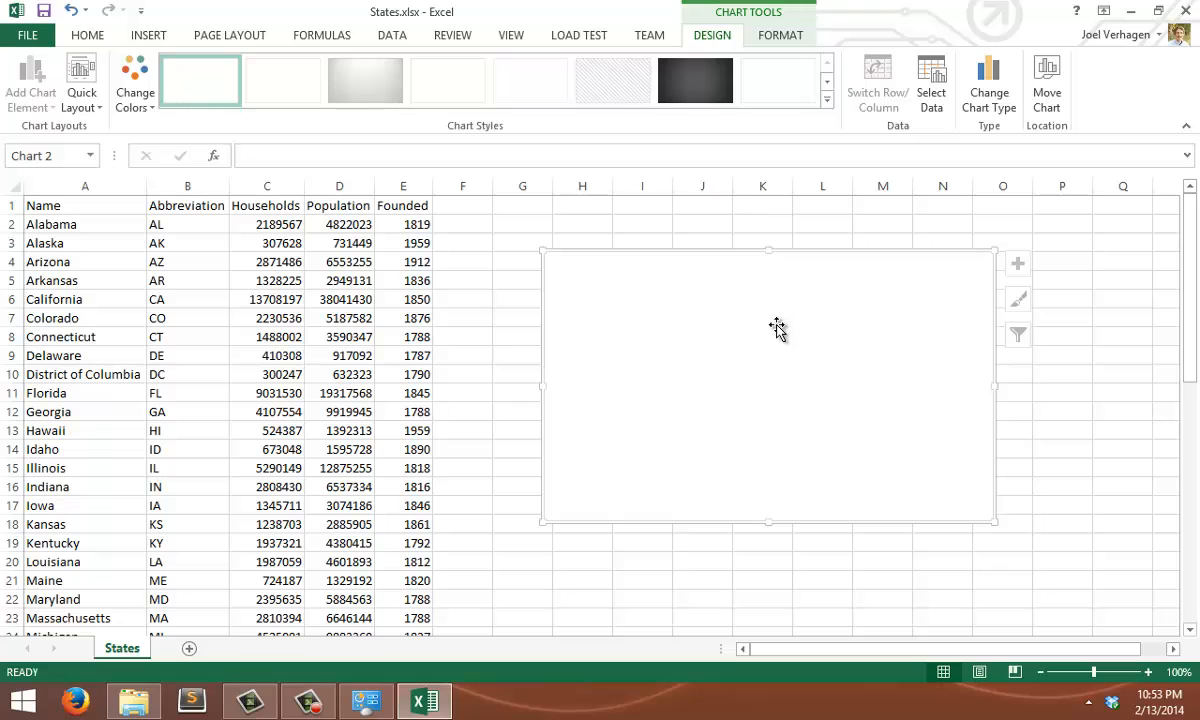
Add a data series named Households to the empty pie chart, taking its values from cells C2:C16 of the States sheet
{"action": "right_click", "coordinate": [778, 277]}
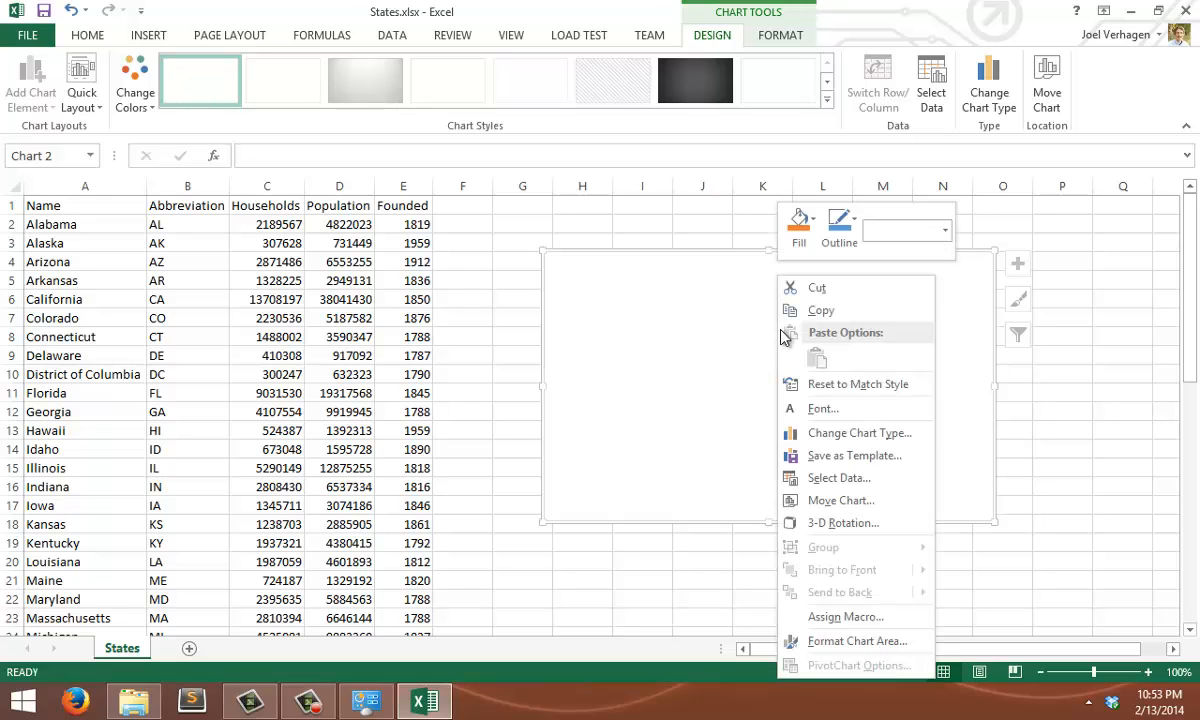
{"action": "left_click", "coordinate": [838, 478]}
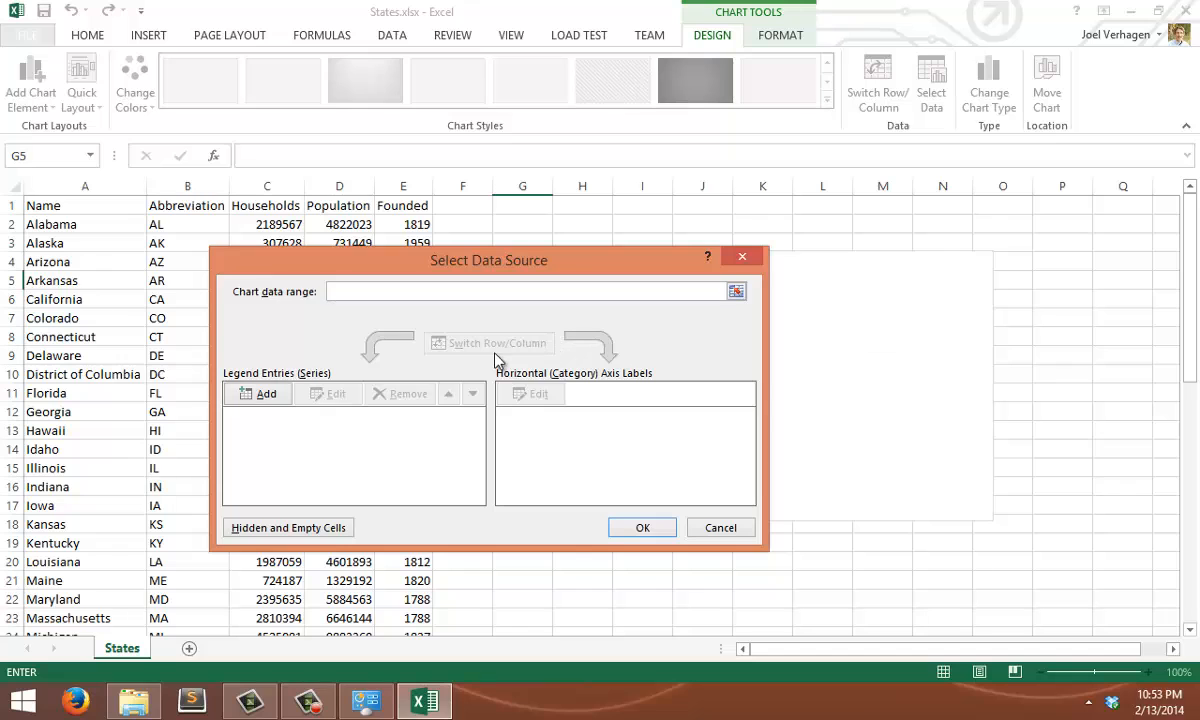
{"action": "left_click_drag", "start_coordinate": [380, 263], "coordinate": [472, 251]}
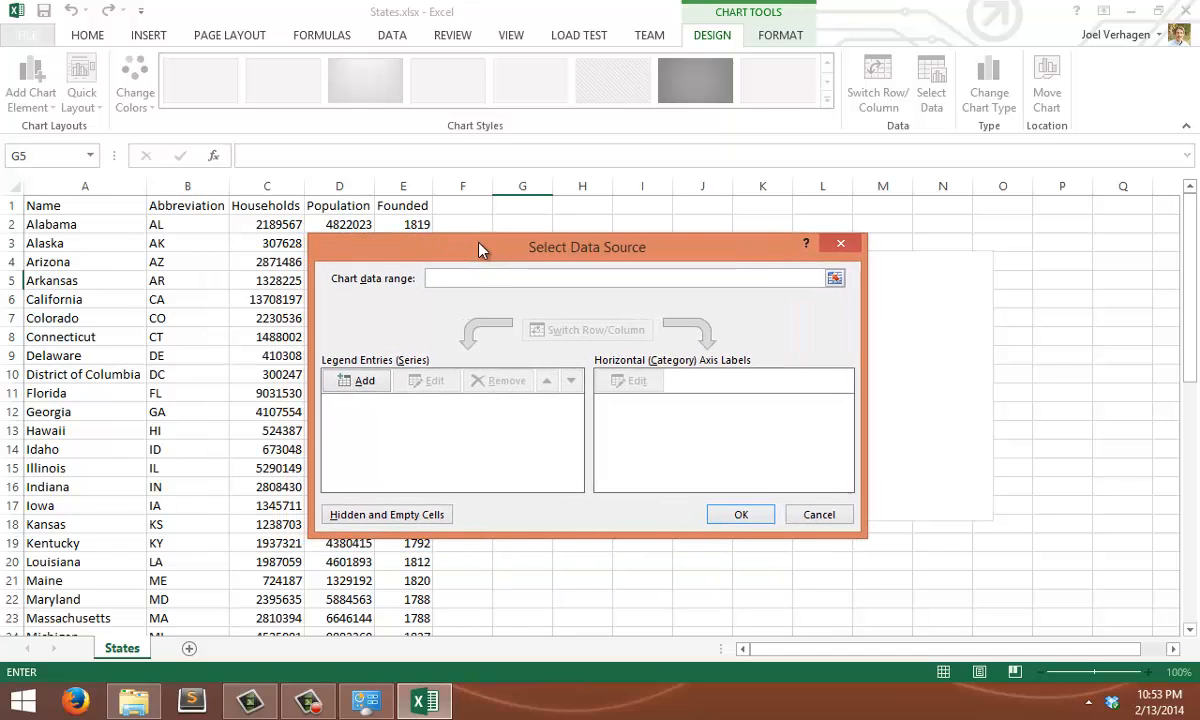
{"action": "left_click", "coordinate": [350, 386]}
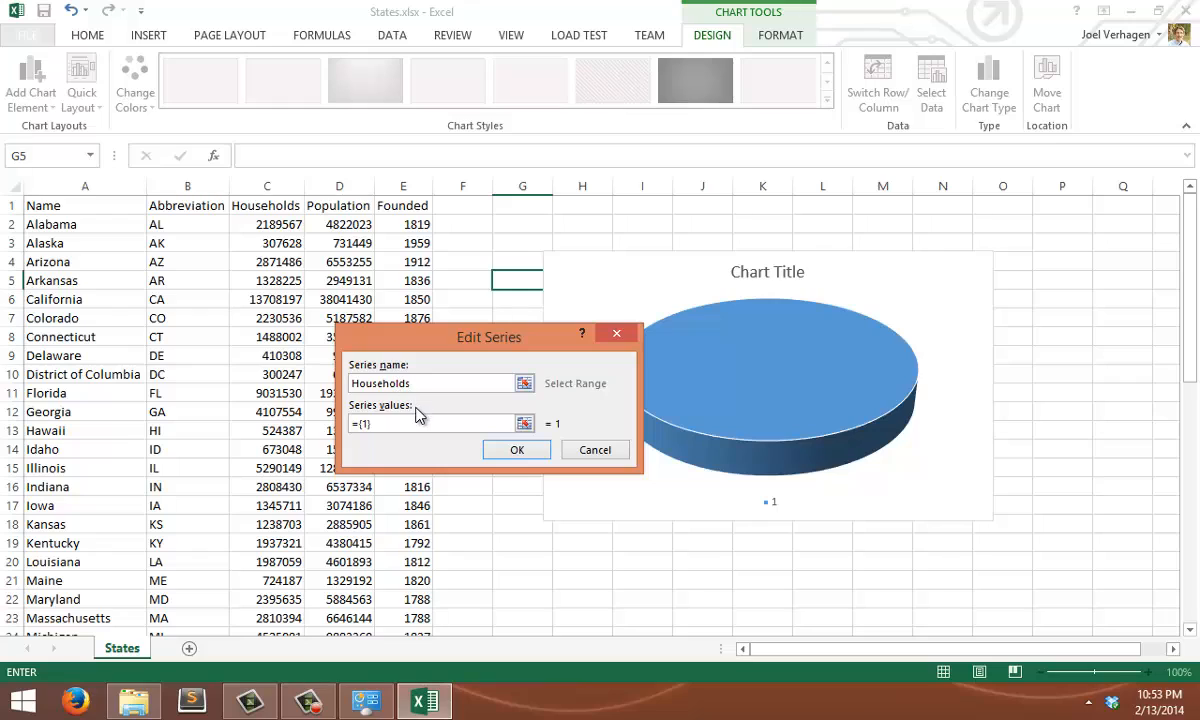
{"action": "left_click", "coordinate": [524, 424]}
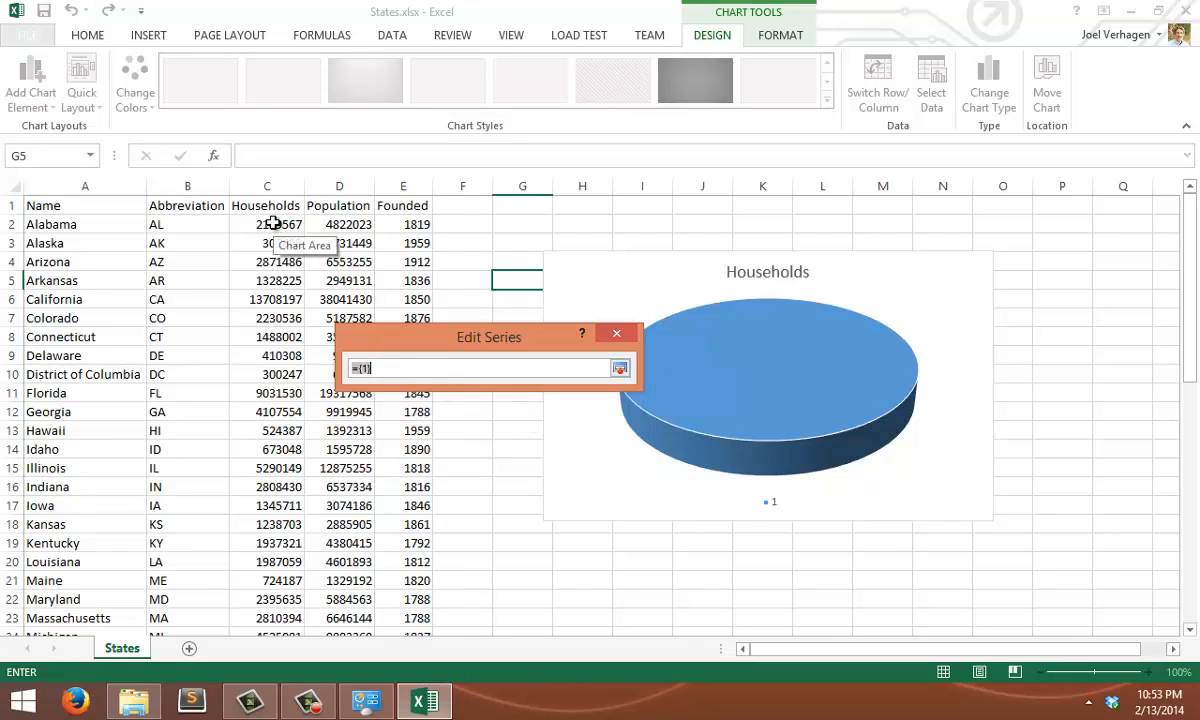
{"action": "left_click_drag", "start_coordinate": [273, 224], "coordinate": [276, 487]}
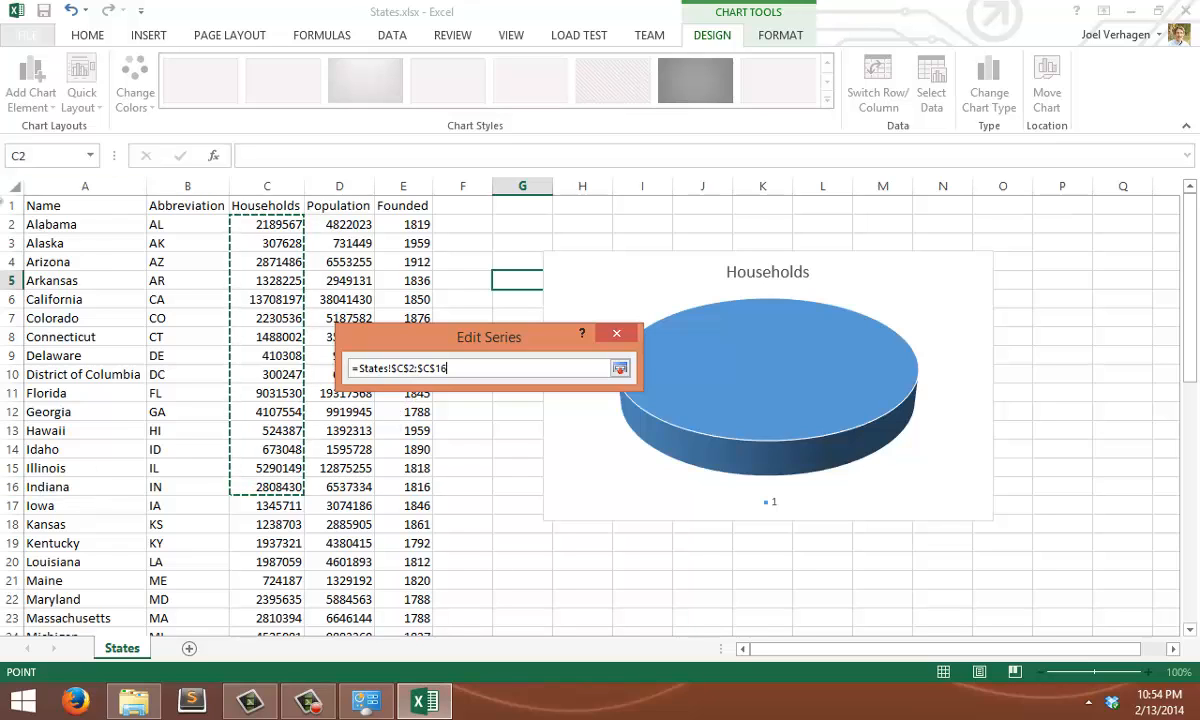
{"action": "left_click", "coordinate": [620, 370]}
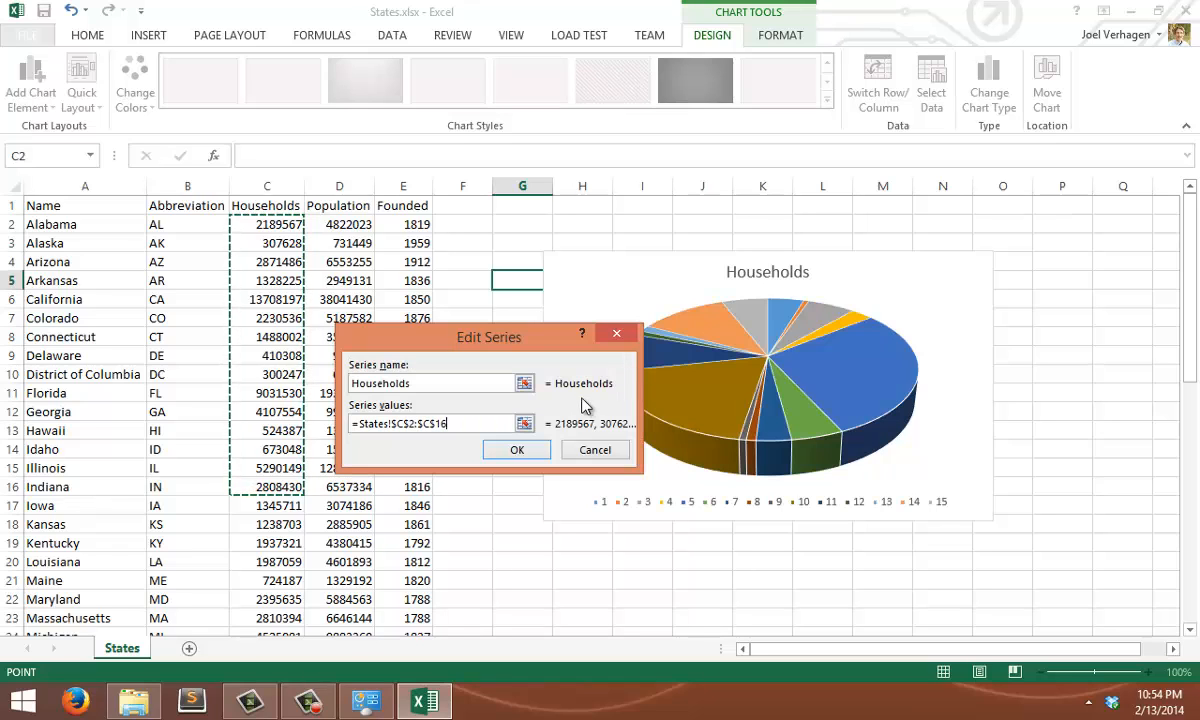
{"action": "left_click", "coordinate": [518, 450]}
Label the pie chart's categories with the state names in A2:A16 and apply the data source
{"action": "left_click_drag", "start_coordinate": [659, 262], "coordinate": [703, 529]}
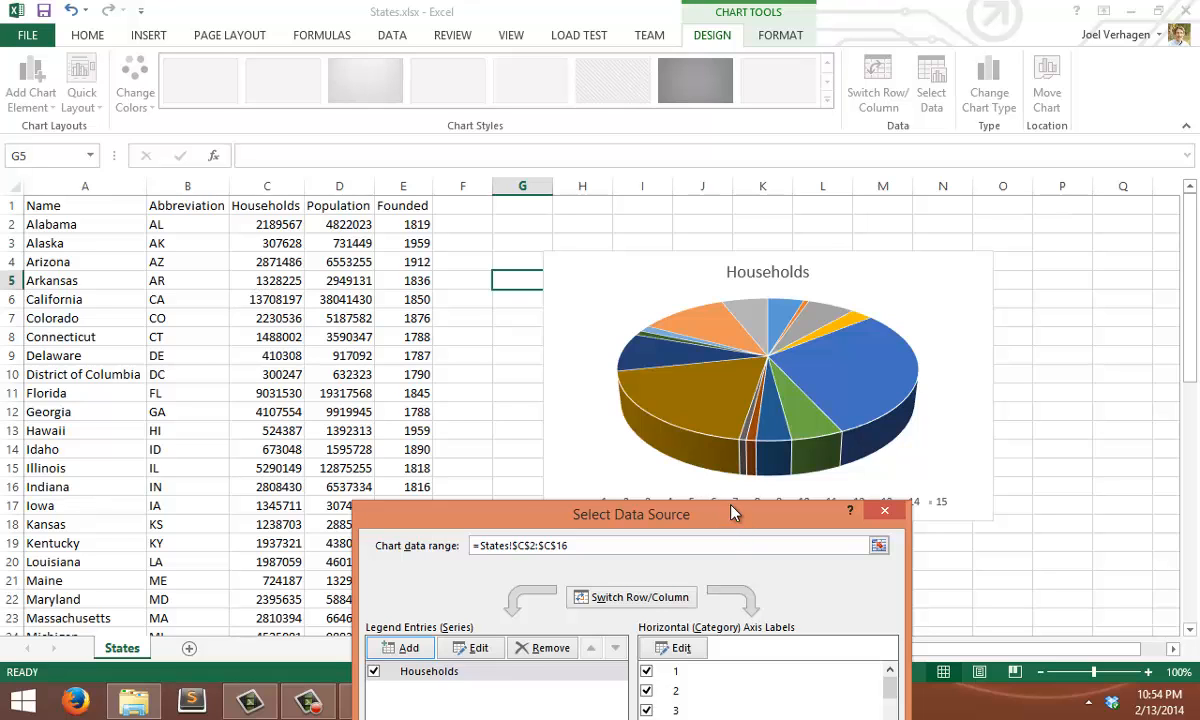
{"action": "left_click_drag", "start_coordinate": [737, 519], "coordinate": [538, 483]}
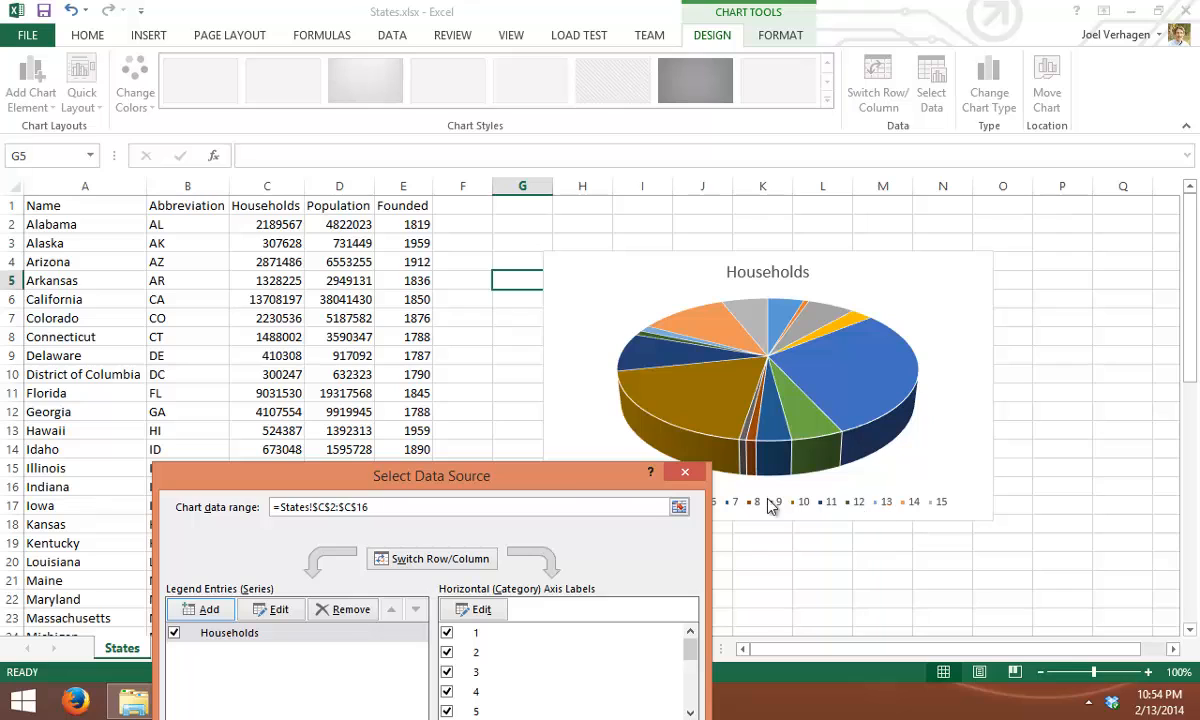
{"action": "left_click_drag", "start_coordinate": [620, 477], "coordinate": [465, 285]}
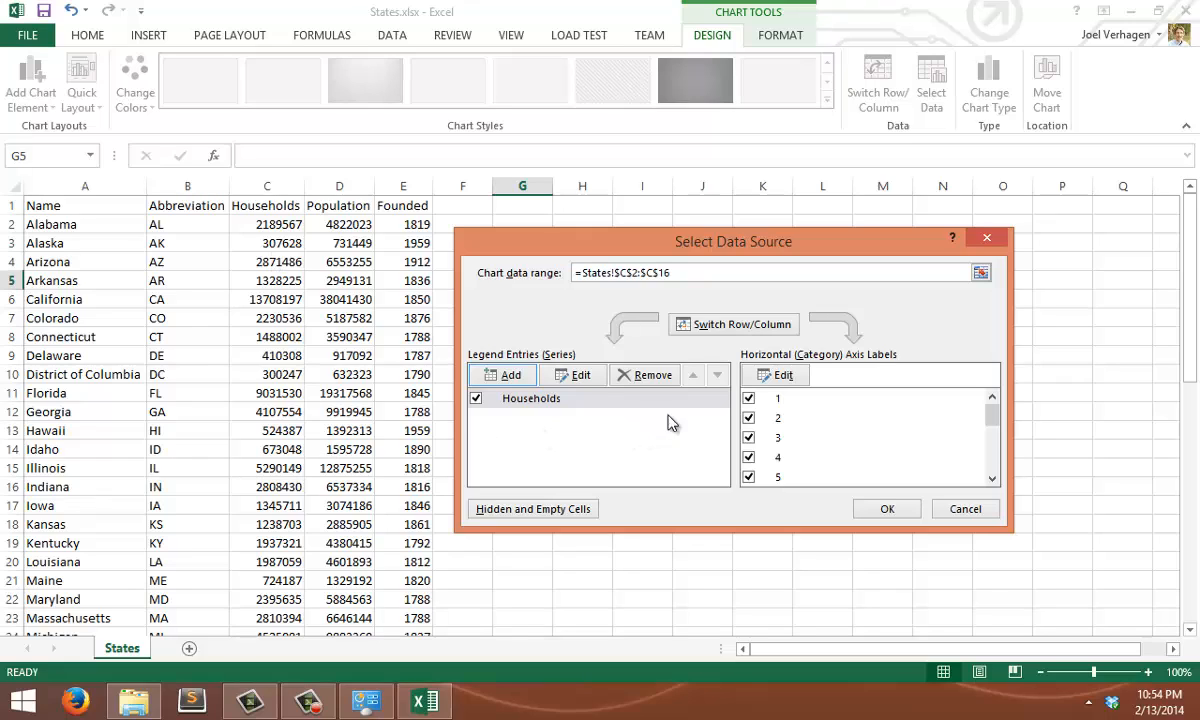
{"action": "left_click", "coordinate": [781, 378]}
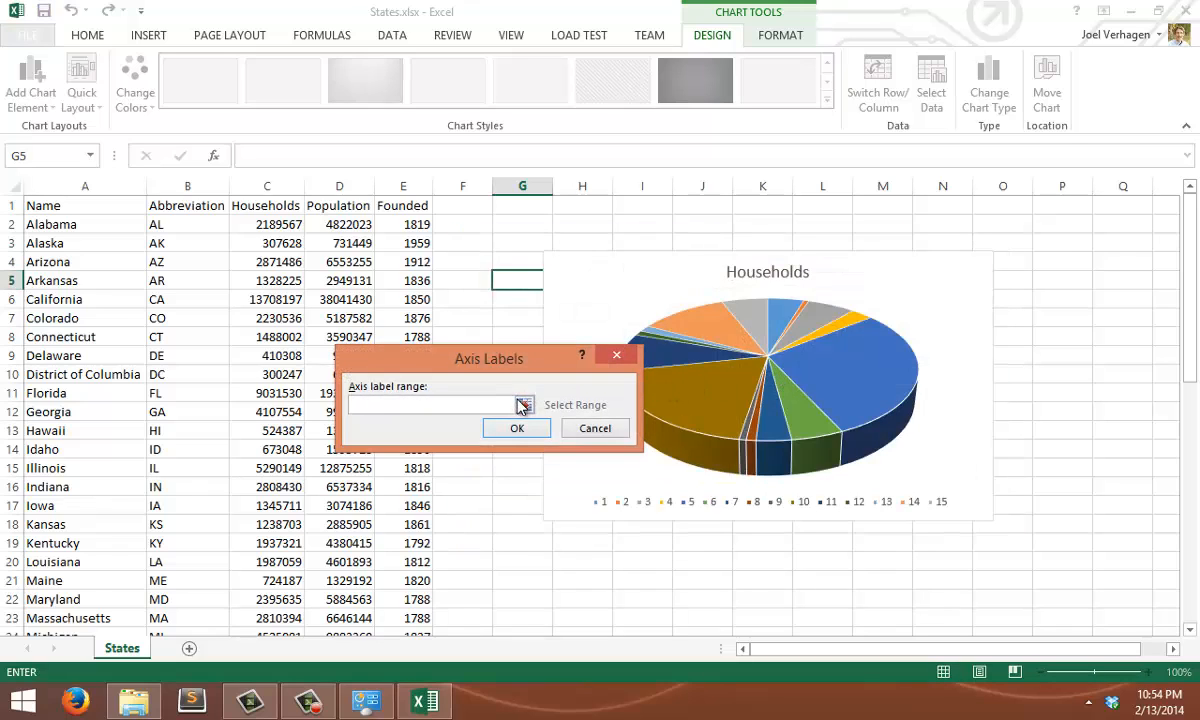
{"action": "left_click", "coordinate": [524, 405]}
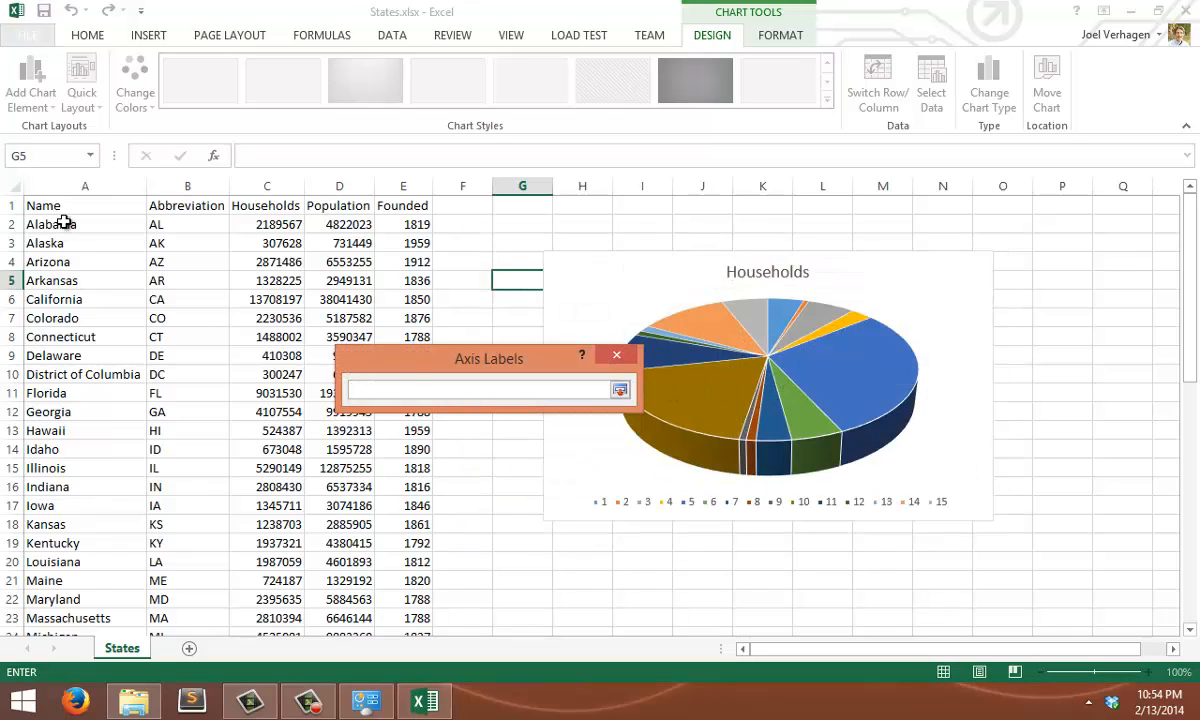
{"action": "left_click_drag", "start_coordinate": [52, 224], "coordinate": [59, 482]}
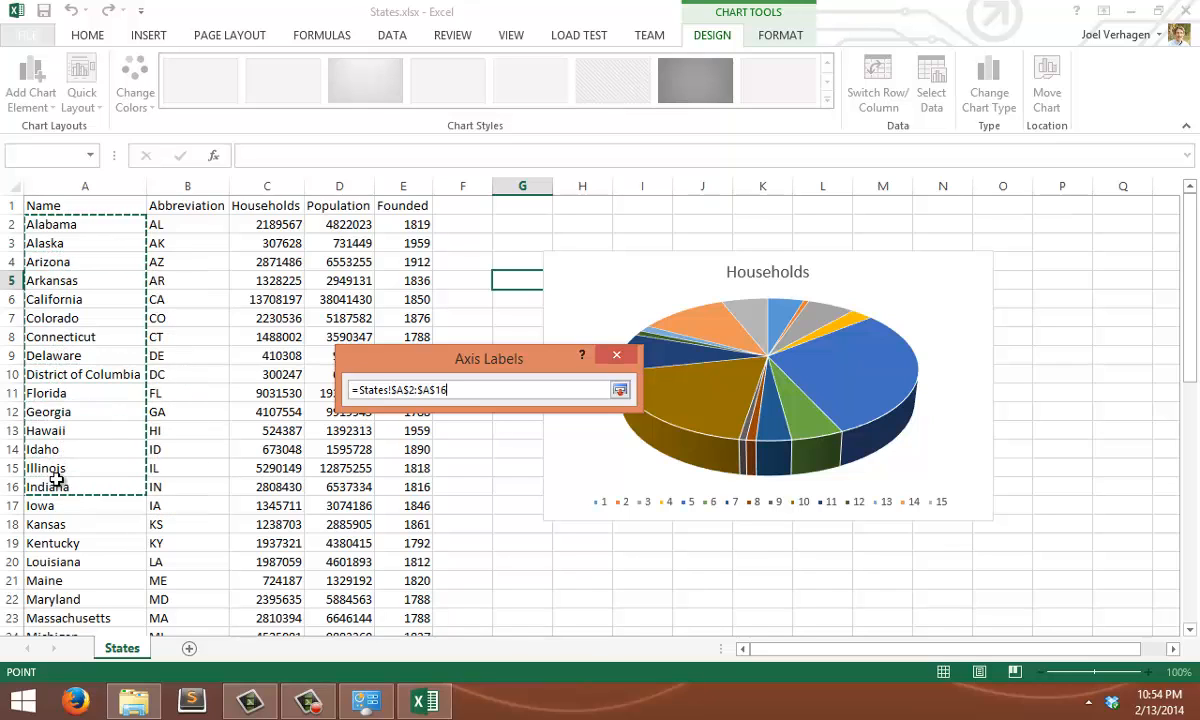
{"action": "left_click", "coordinate": [620, 390]}
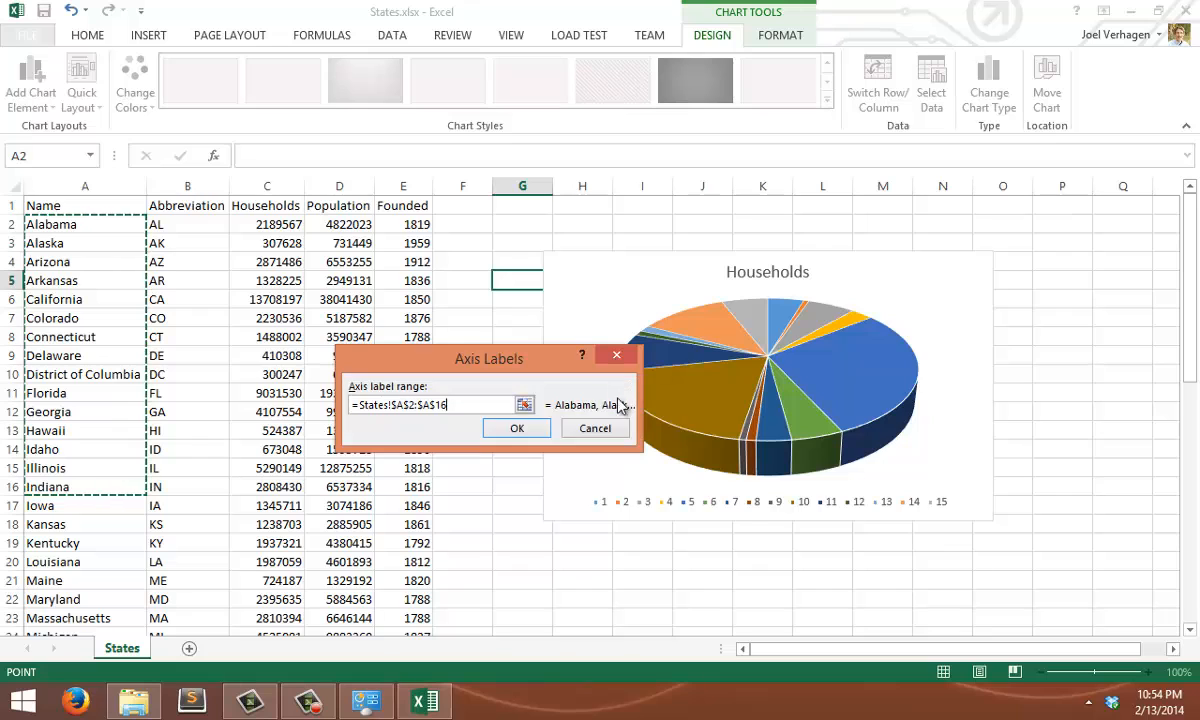
{"action": "left_click", "coordinate": [514, 431]}
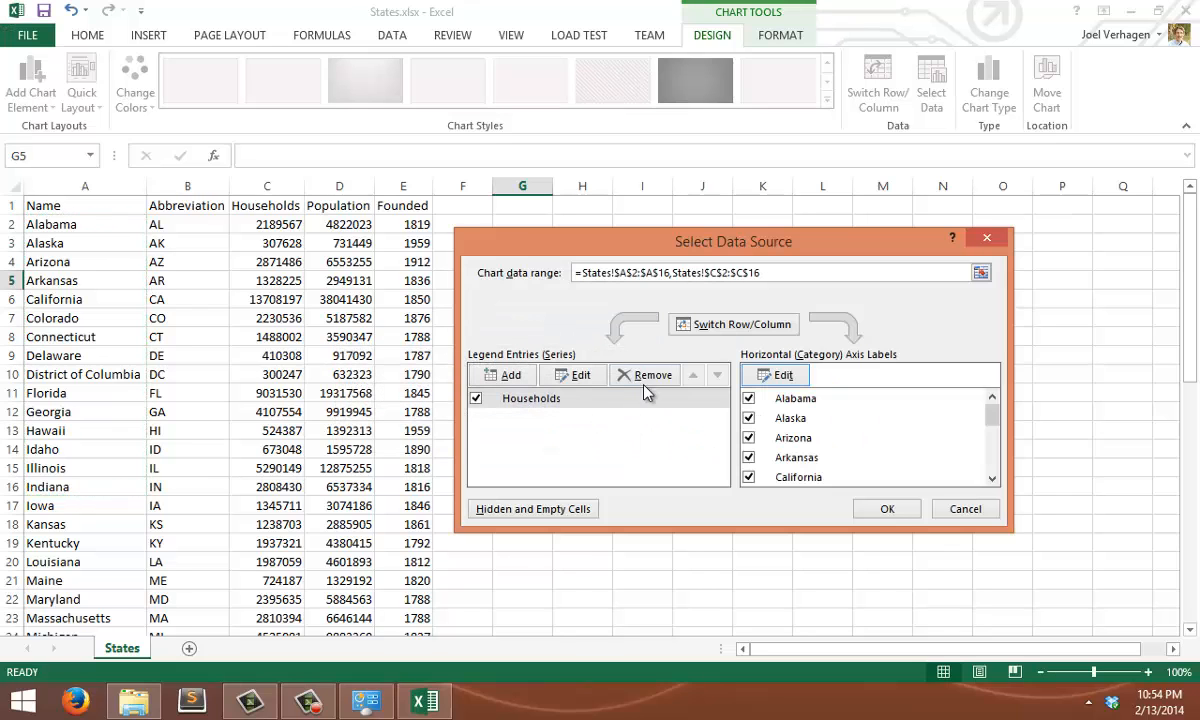
{"action": "left_click", "coordinate": [897, 508]}
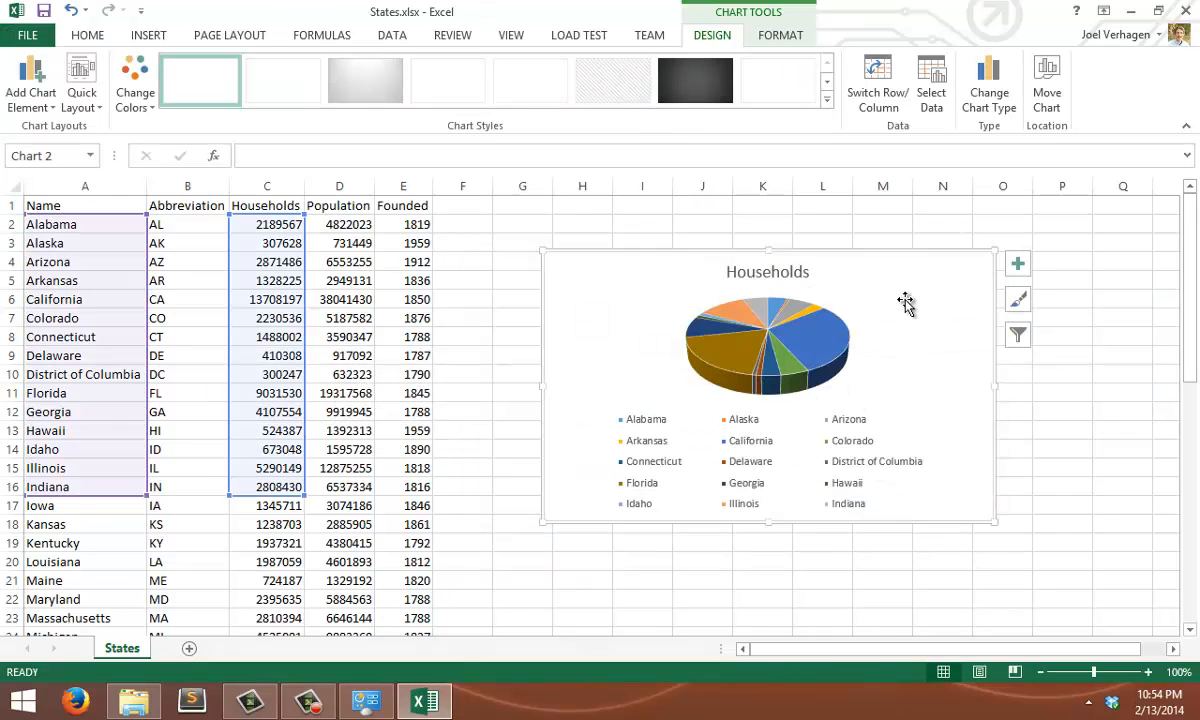
Move the Households pie chart up closer to the data and enlarge it down to about row 21
{"action": "left_click_drag", "start_coordinate": [866, 278], "coordinate": [819, 251]}
{"action": "left_click_drag", "start_coordinate": [911, 496], "coordinate": [1010, 588]}
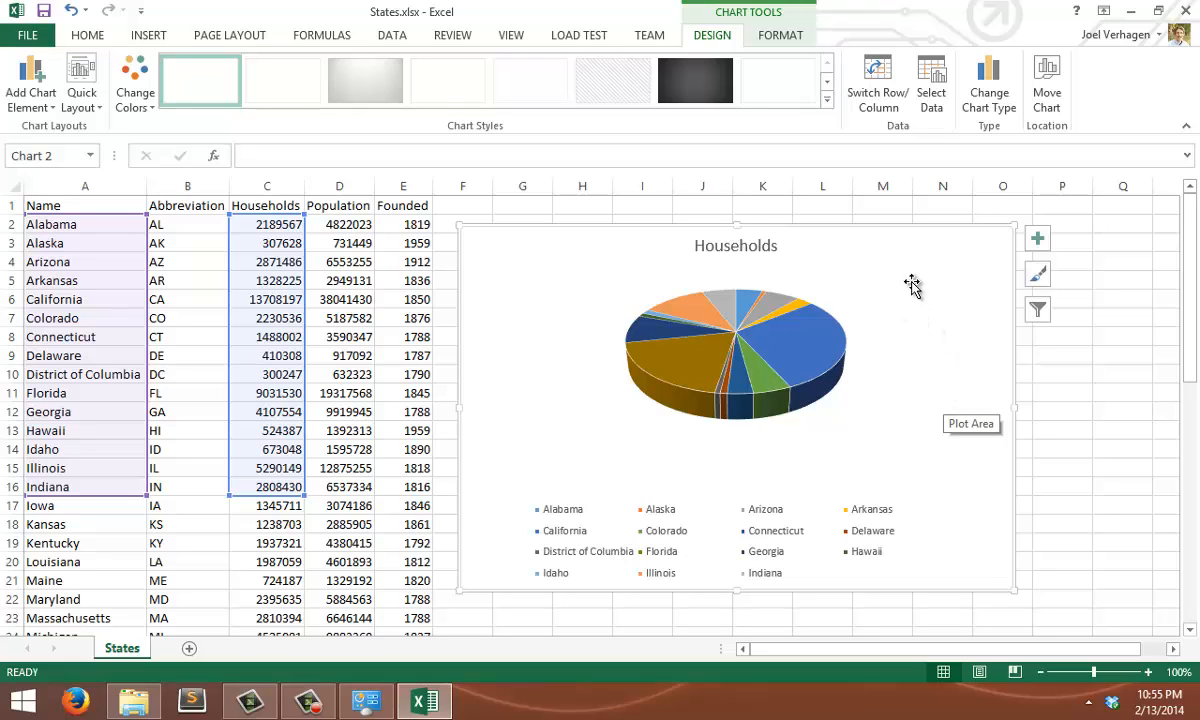
Give the Households chart area a solid black fill and close the formatting options
{"action": "right_click", "coordinate": [512, 291]}
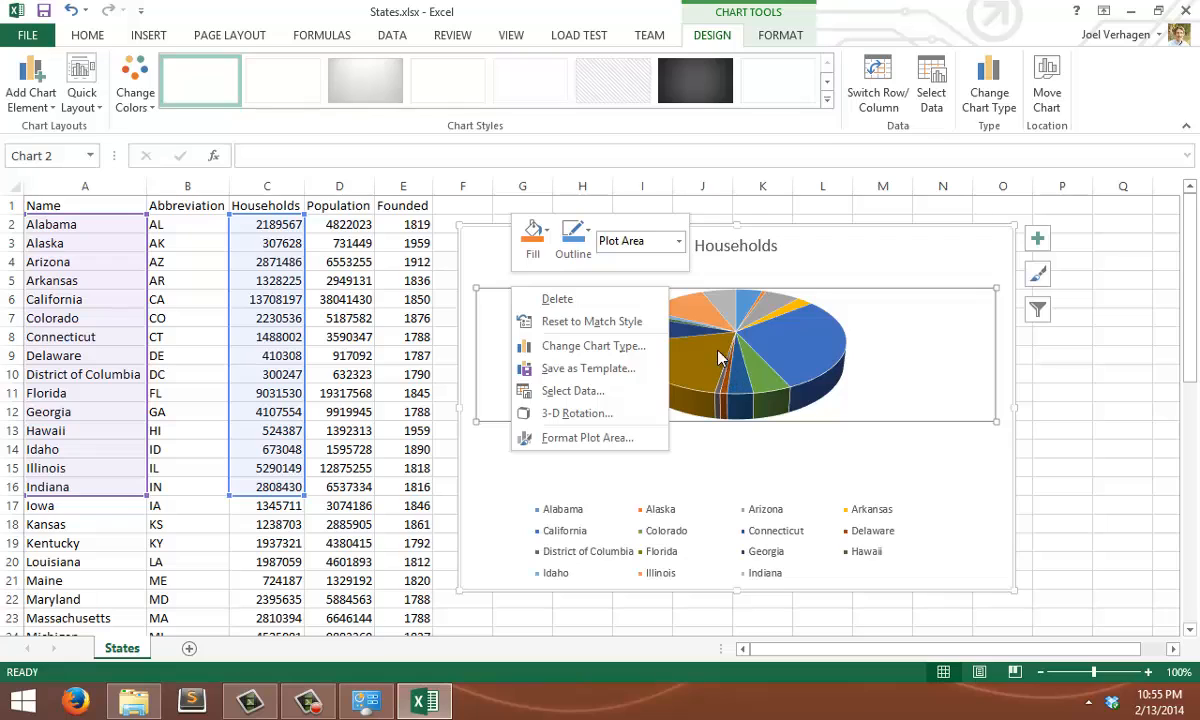
{"action": "right_click", "coordinate": [871, 255]}
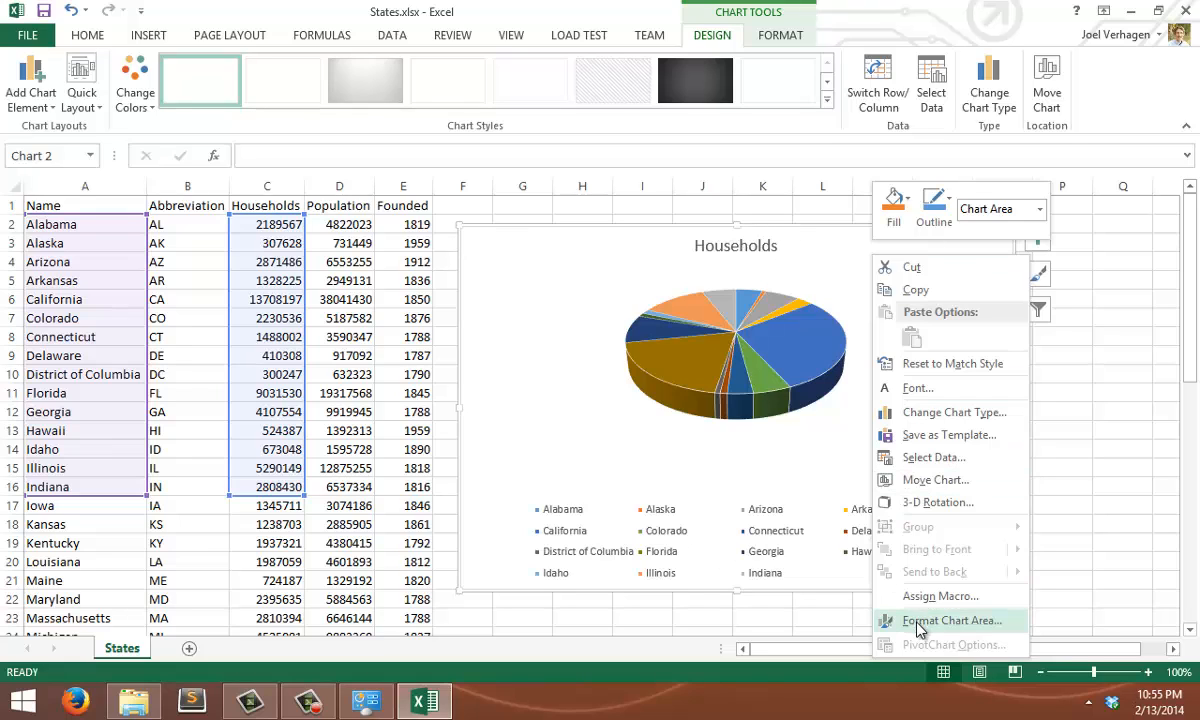
{"action": "right_click", "coordinate": [540, 249]}
{"action": "right_click", "coordinate": [536, 249]}
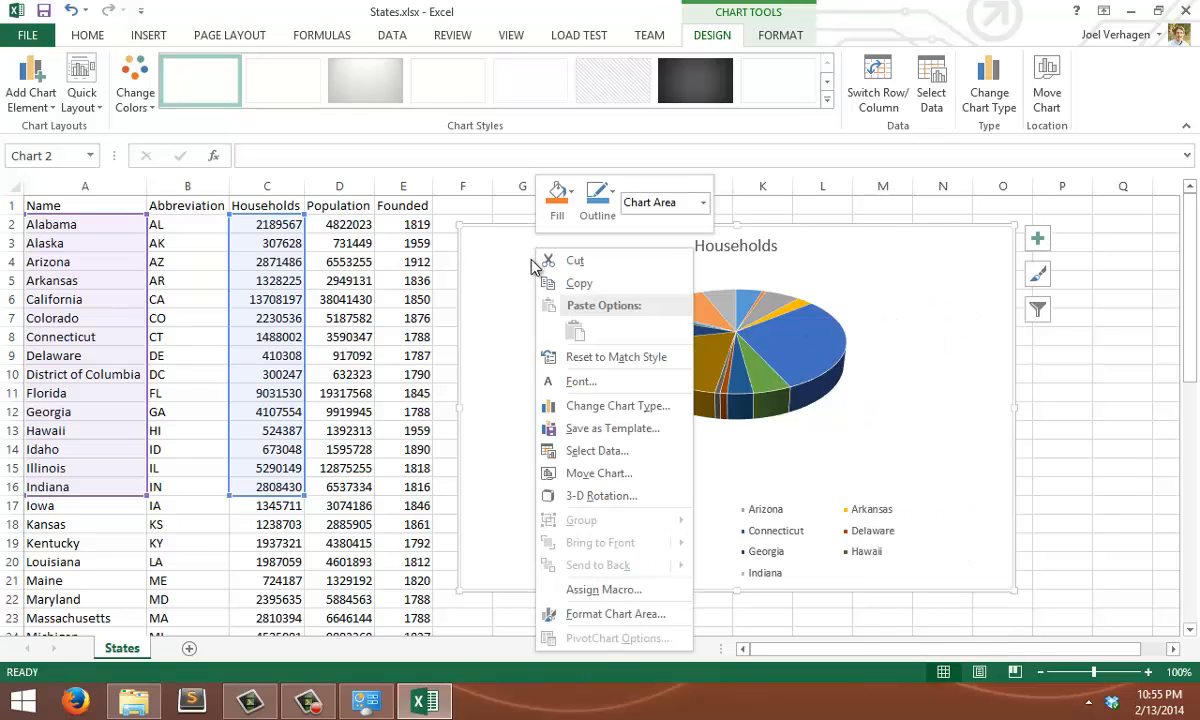
{"action": "left_click", "coordinate": [576, 614]}
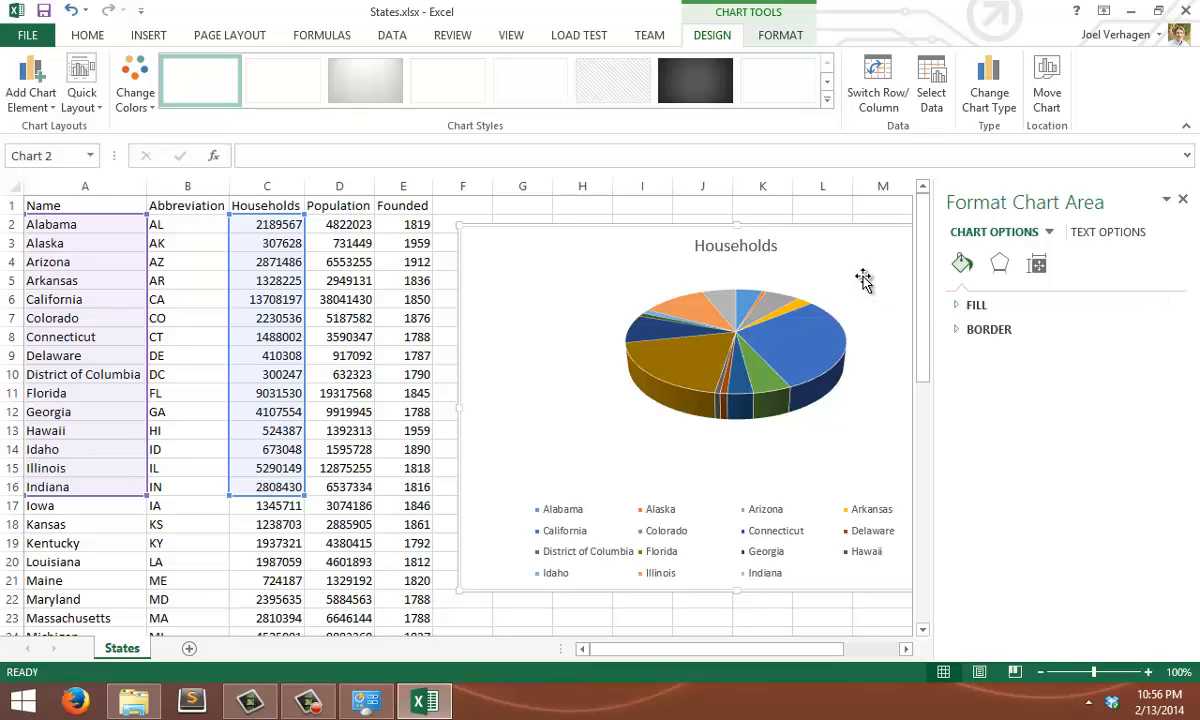
{"action": "left_click", "coordinate": [956, 313]}
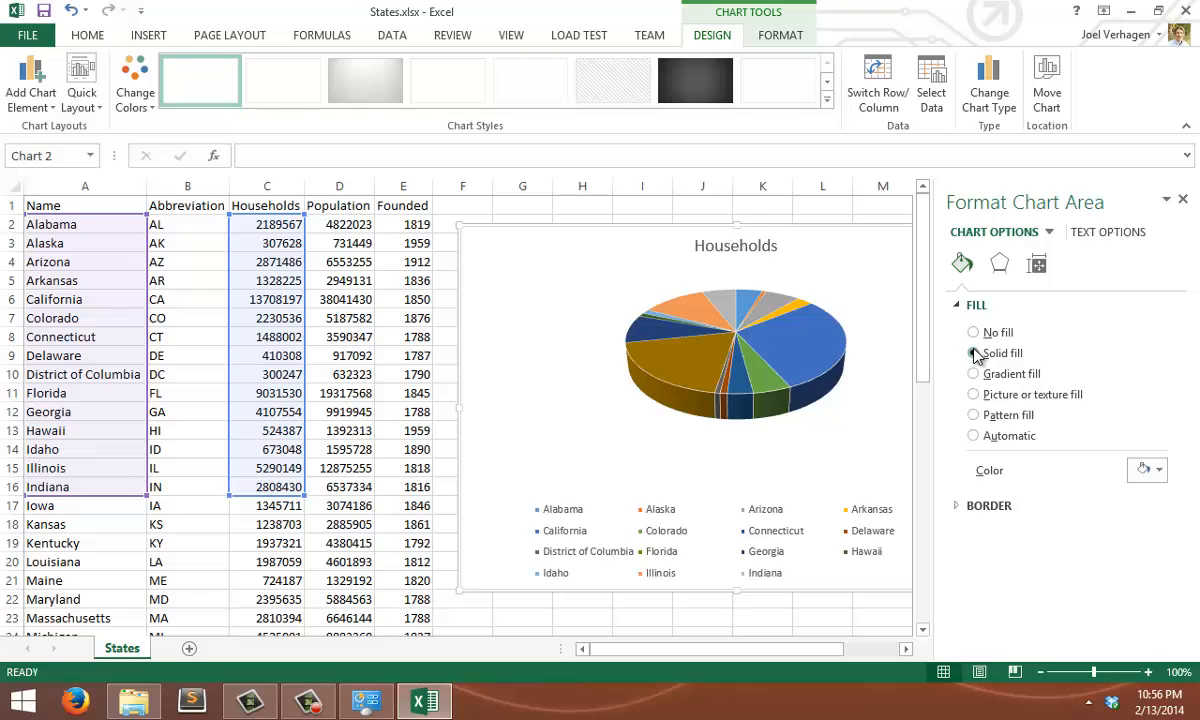
{"action": "left_click", "coordinate": [973, 353]}
{"action": "left_click", "coordinate": [1147, 470]}
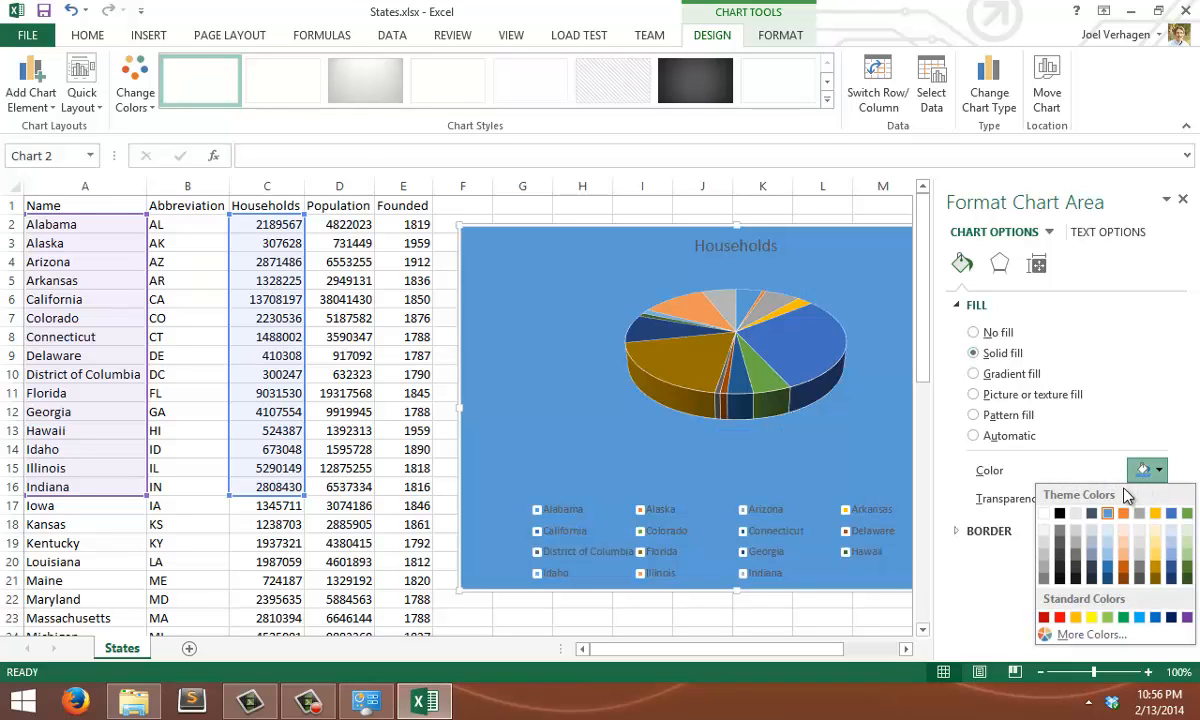
{"action": "left_click", "coordinate": [1060, 514]}
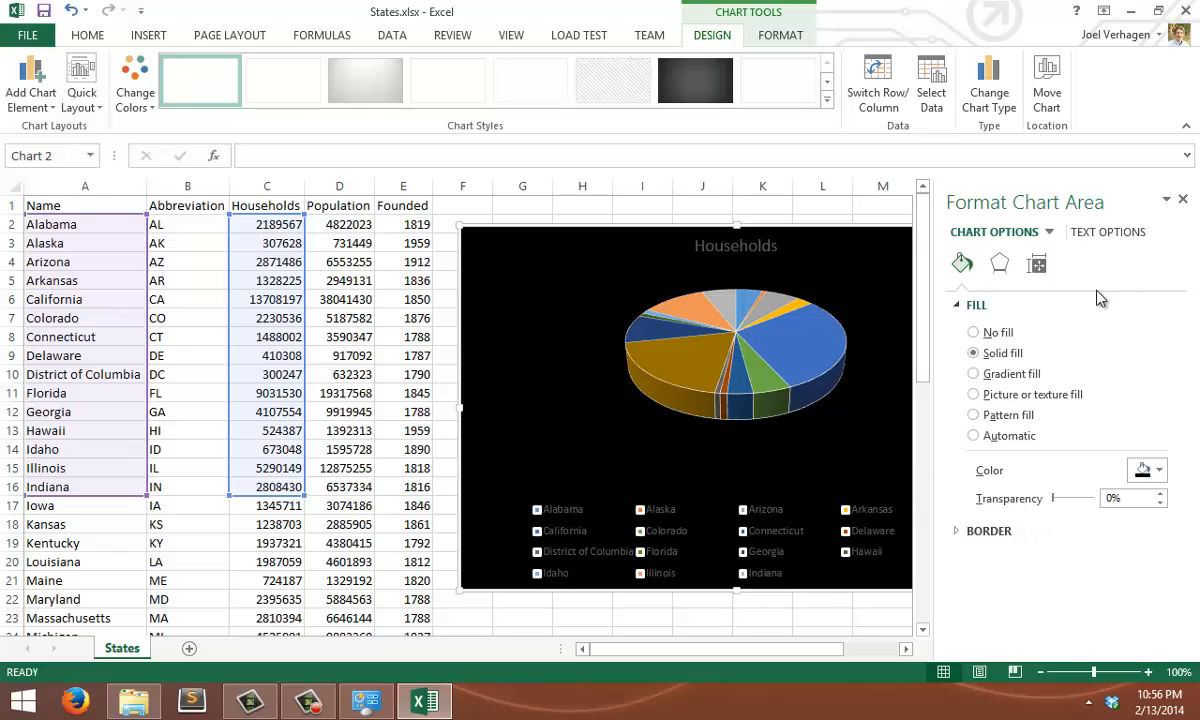
{"action": "left_click", "coordinate": [1182, 199]}
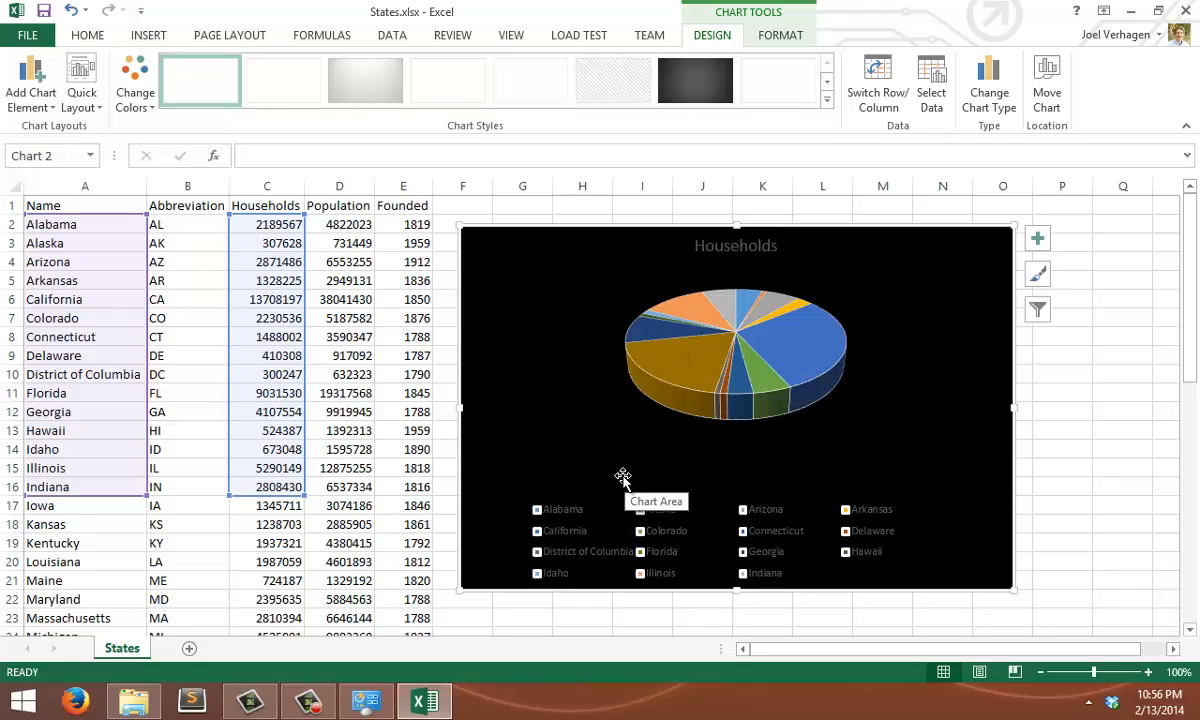
Set the text fill of the pie chart's legend to a gold theme colour and close the formatting options
{"action": "right_click", "coordinate": [568, 514]}
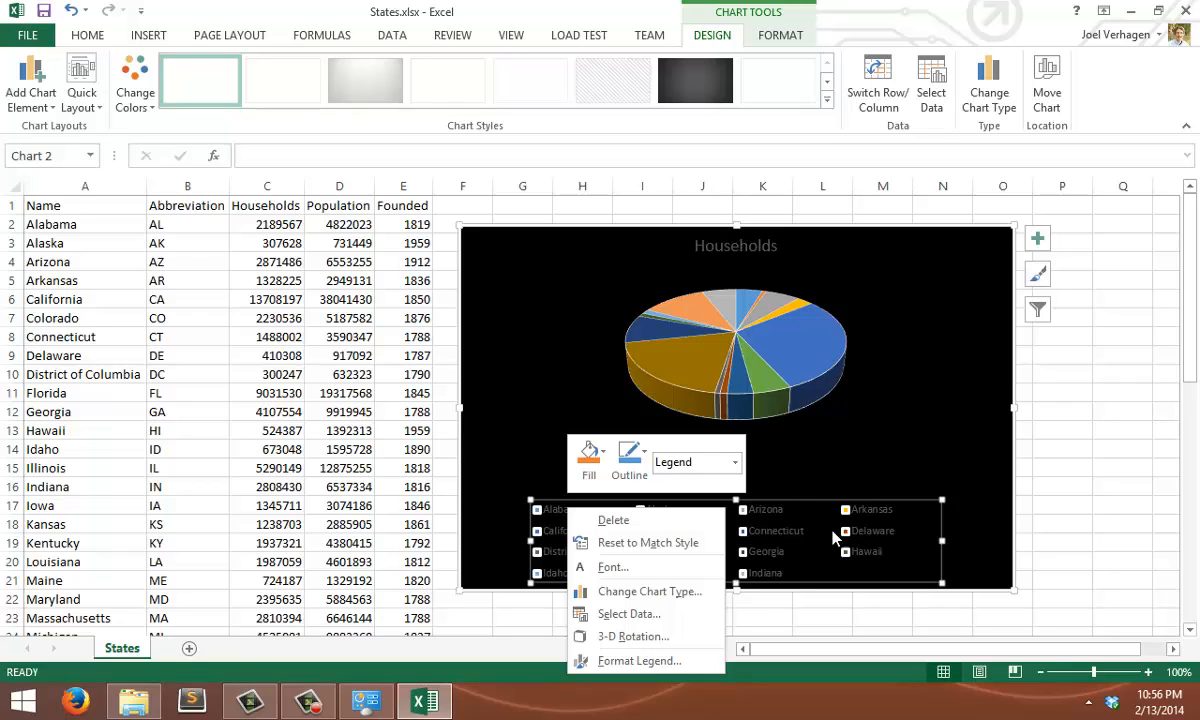
{"action": "right_click", "coordinate": [543, 511]}
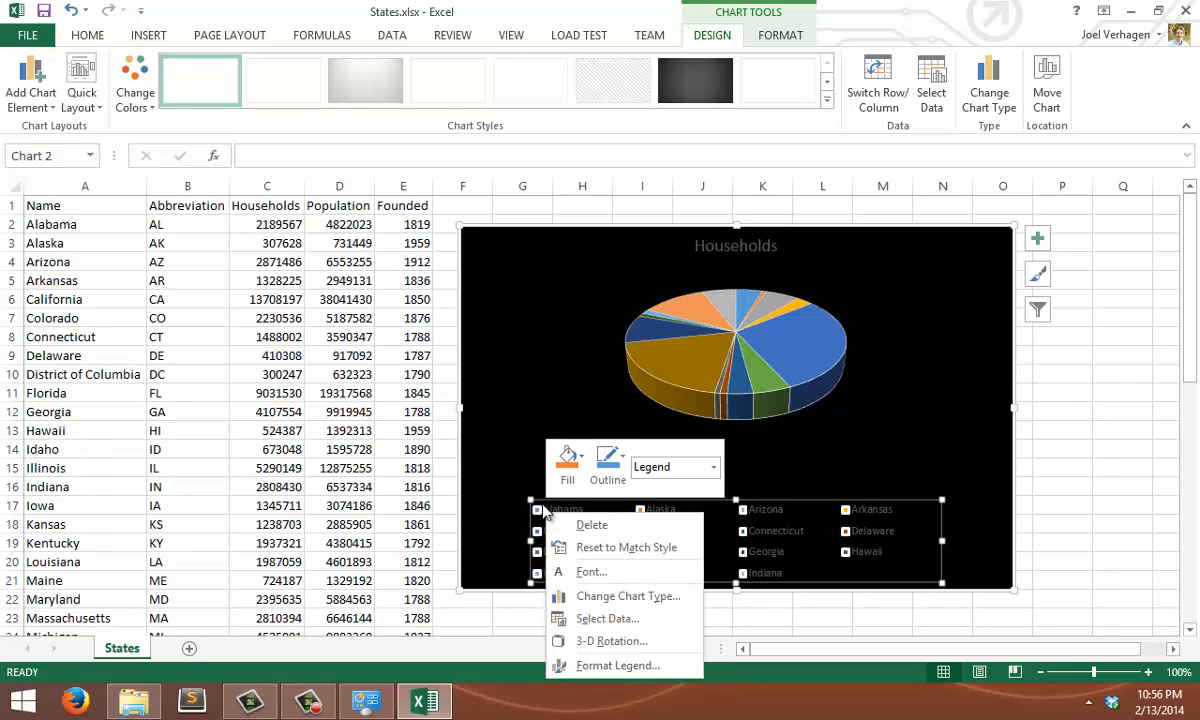
{"action": "left_click", "coordinate": [583, 664]}
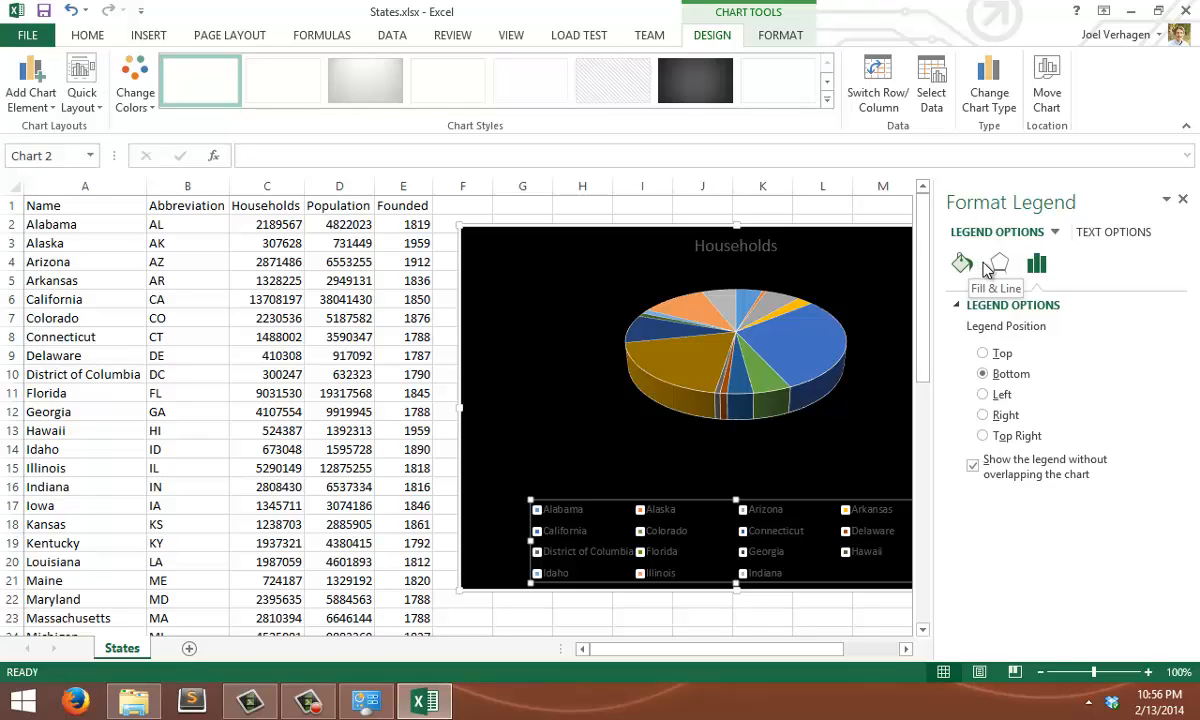
{"action": "left_click", "coordinate": [1100, 235]}
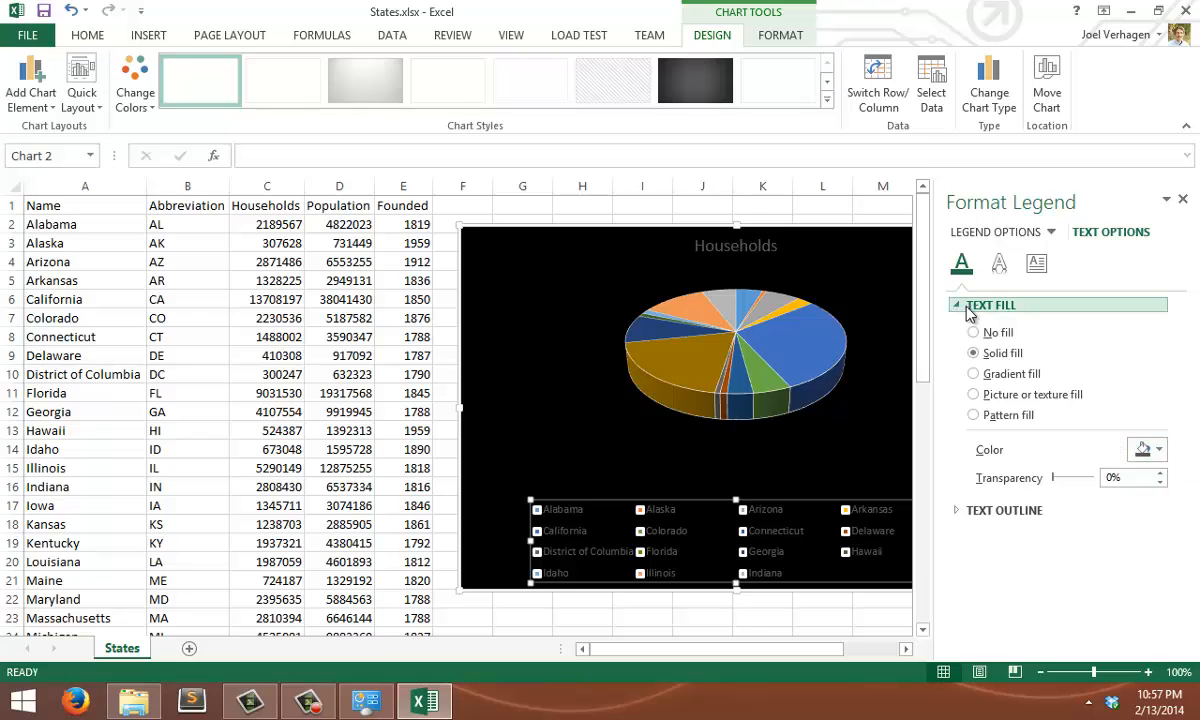
{"action": "left_click", "coordinate": [1146, 450]}
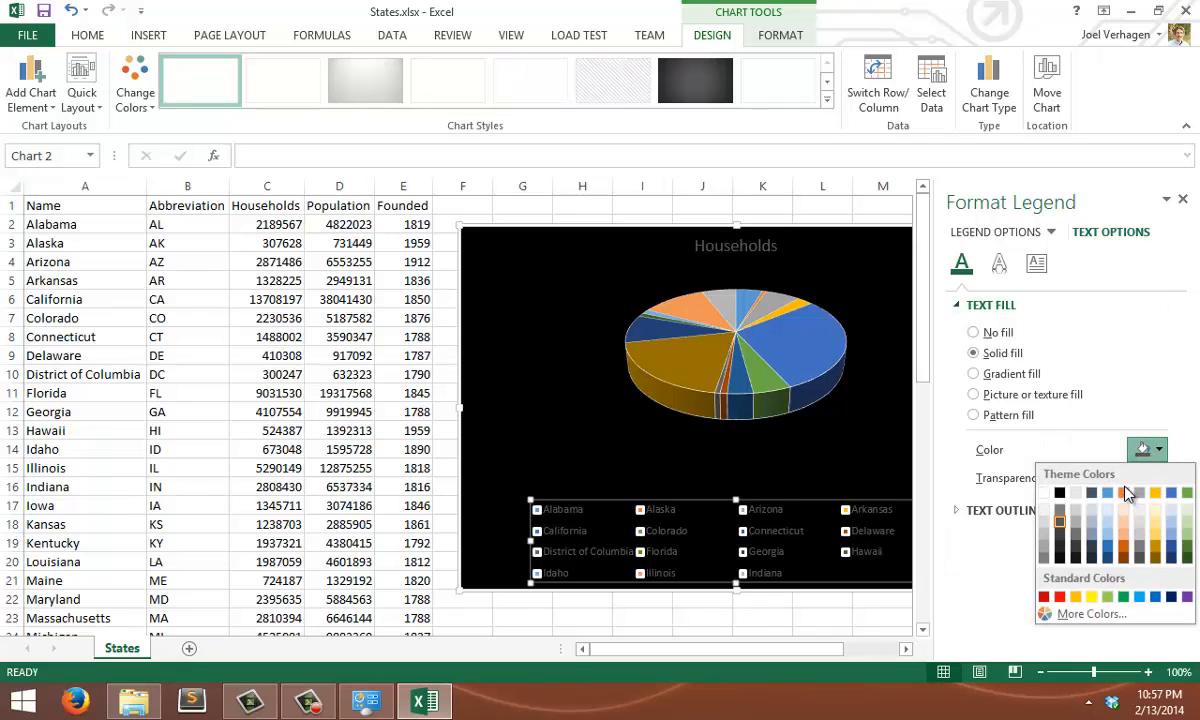
{"action": "left_click", "coordinate": [1155, 549]}
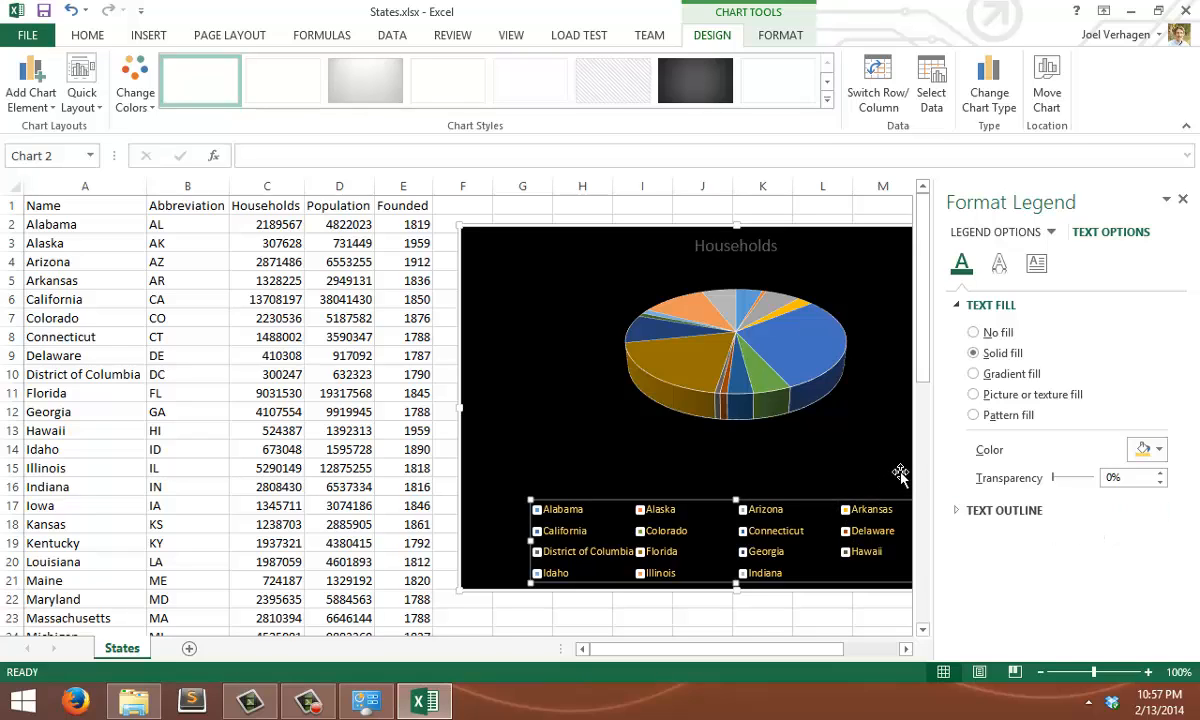
{"action": "left_click", "coordinate": [1180, 202]}
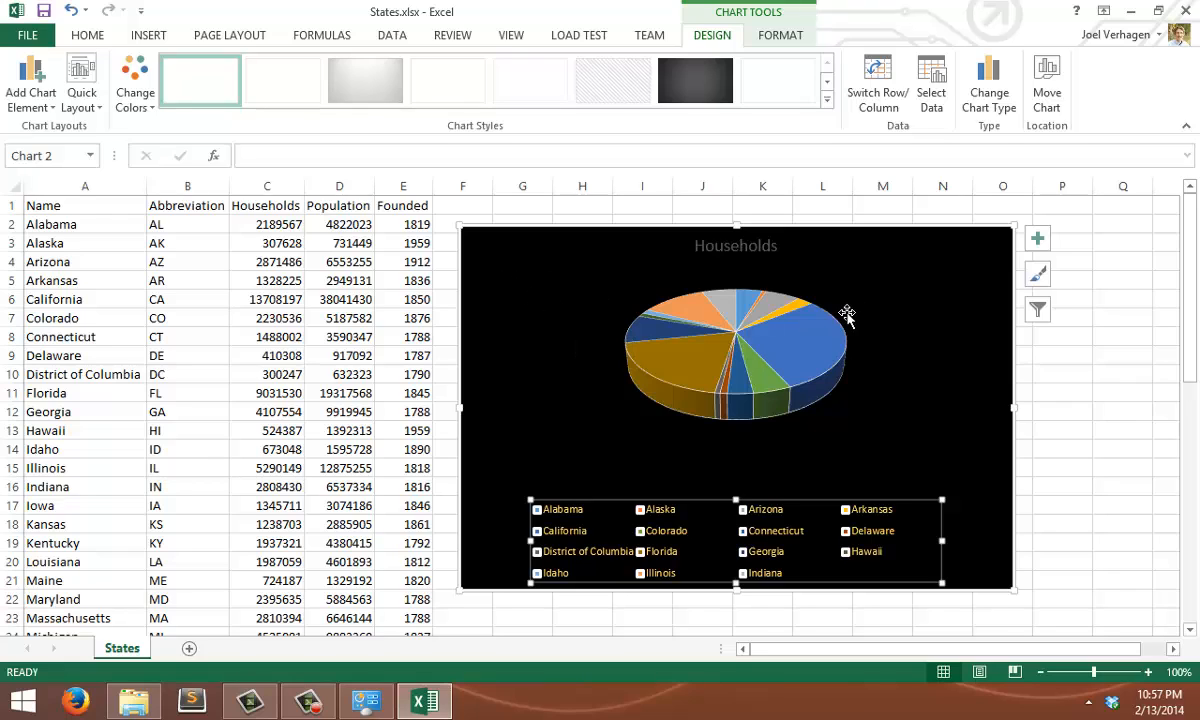
{"action": "mouse_move", "coordinate": [731, 374]}
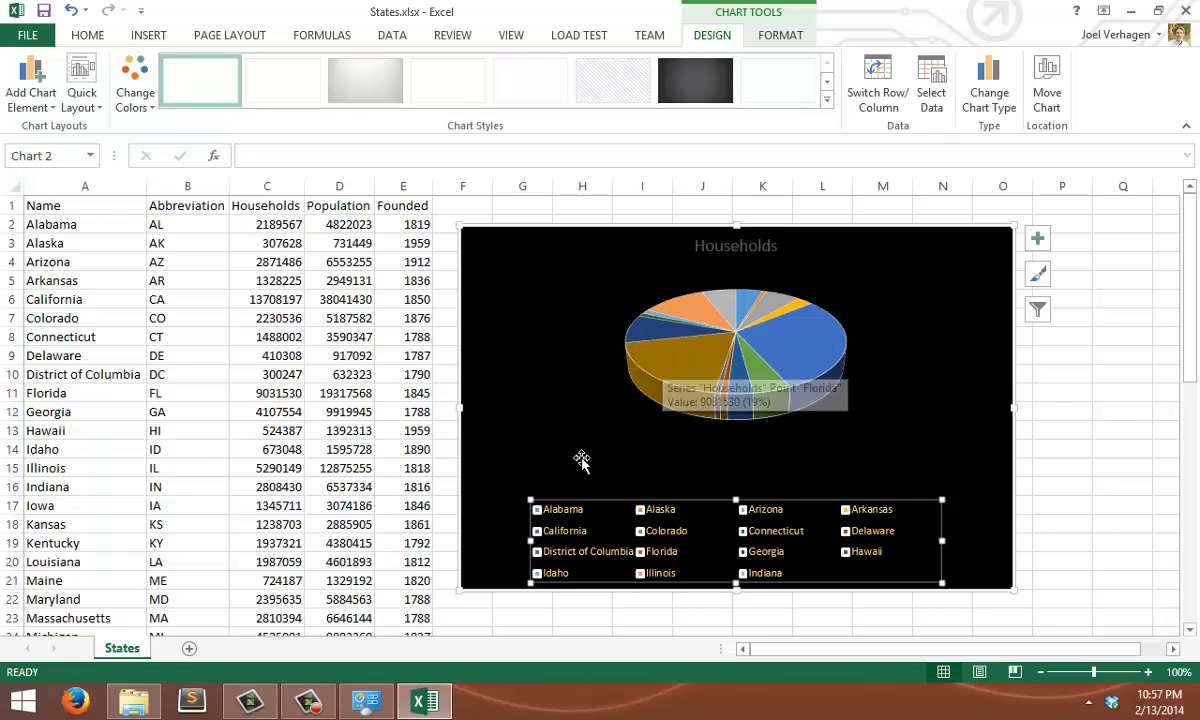